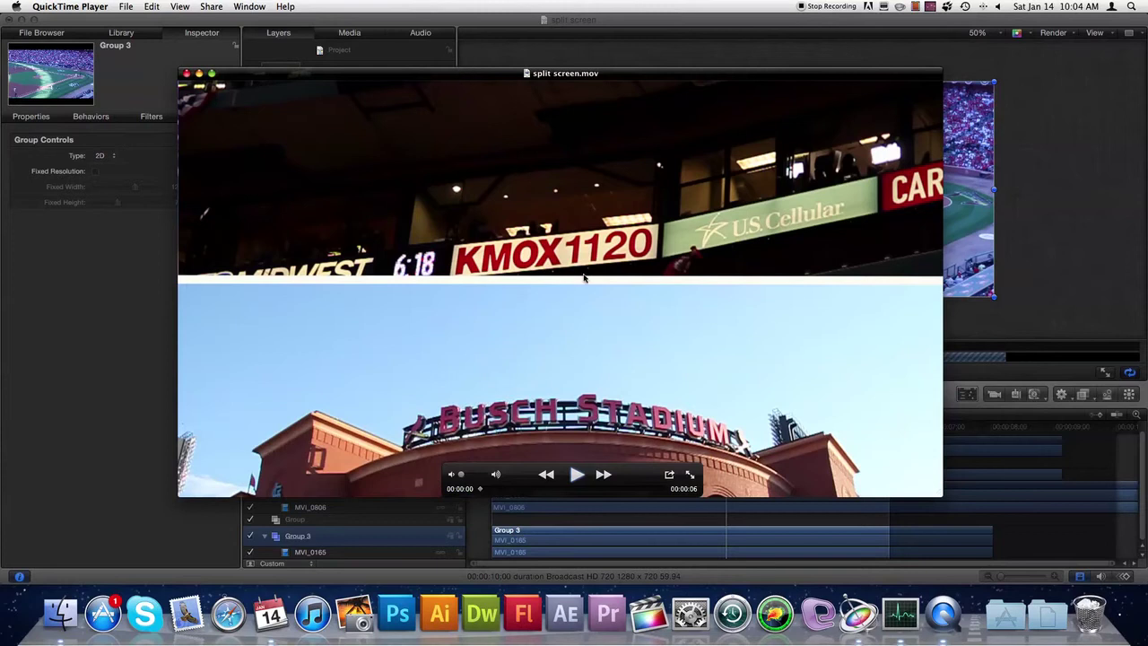
Play split screen.mov, pause it, and scrub through the transition to the stadium field shot.
click(577, 474)
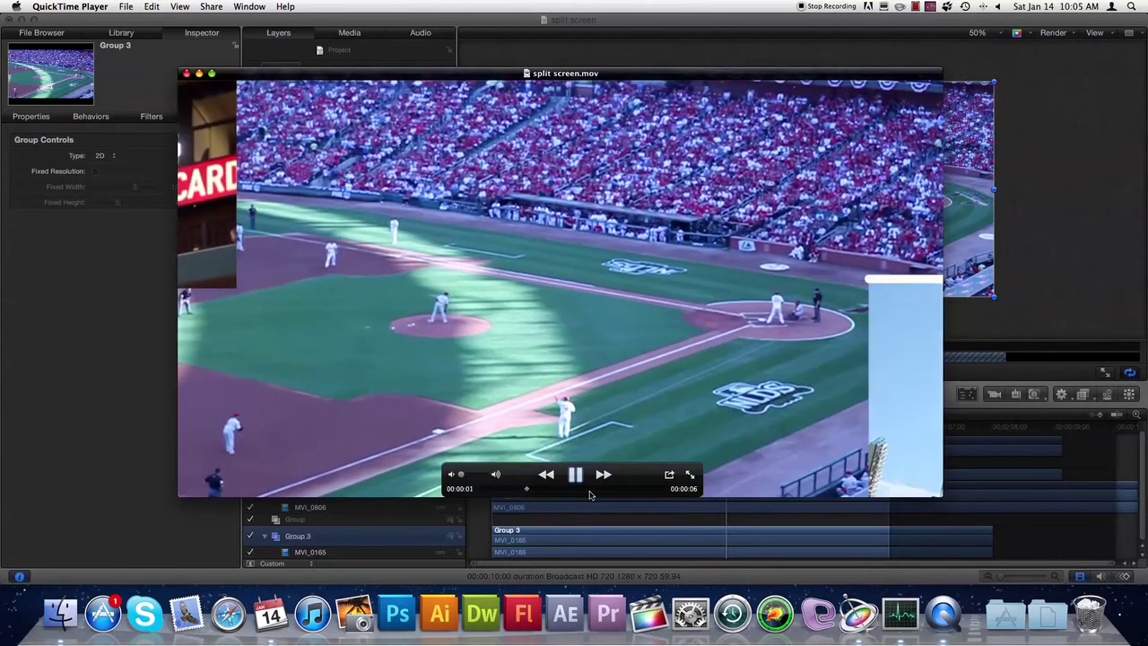
key(space)
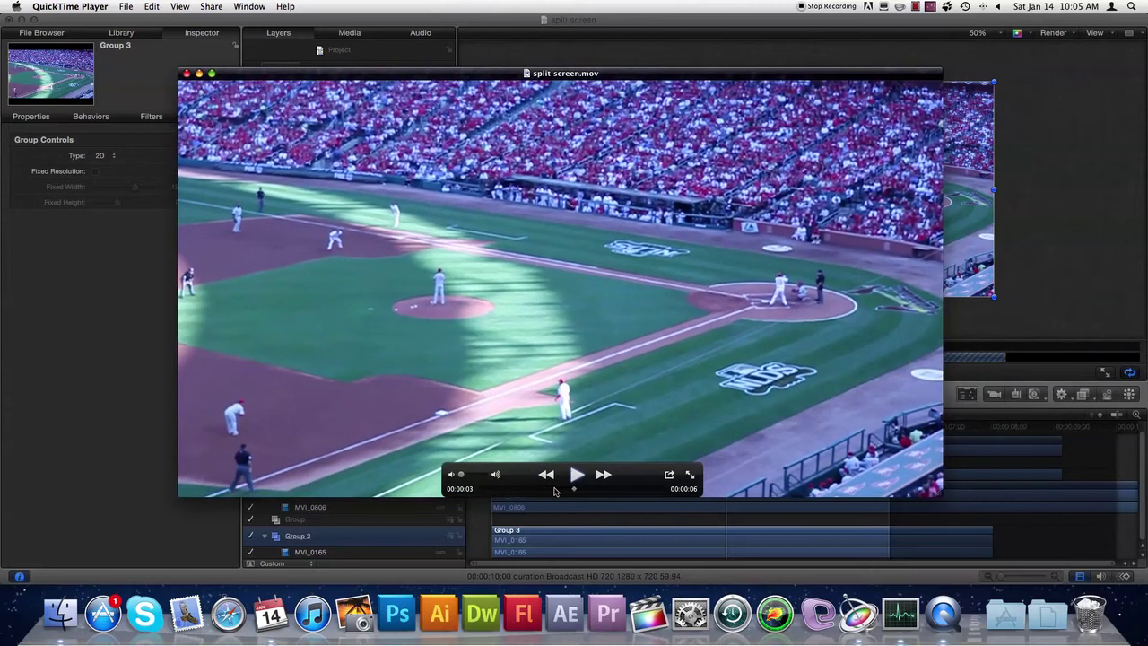
drag(554, 490, 475, 490)
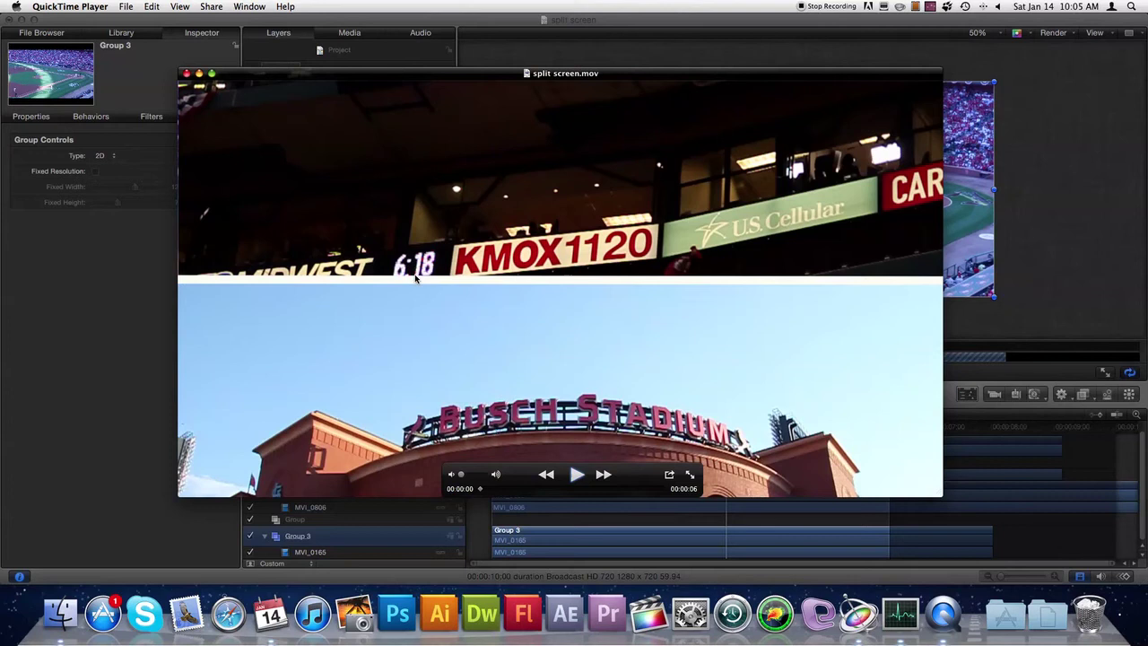
mouse_move(482, 489)
mouse_down()
mouse_move(533, 491)
mouse_move(465, 494)
mouse_up()
drag(481, 491, 535, 491)
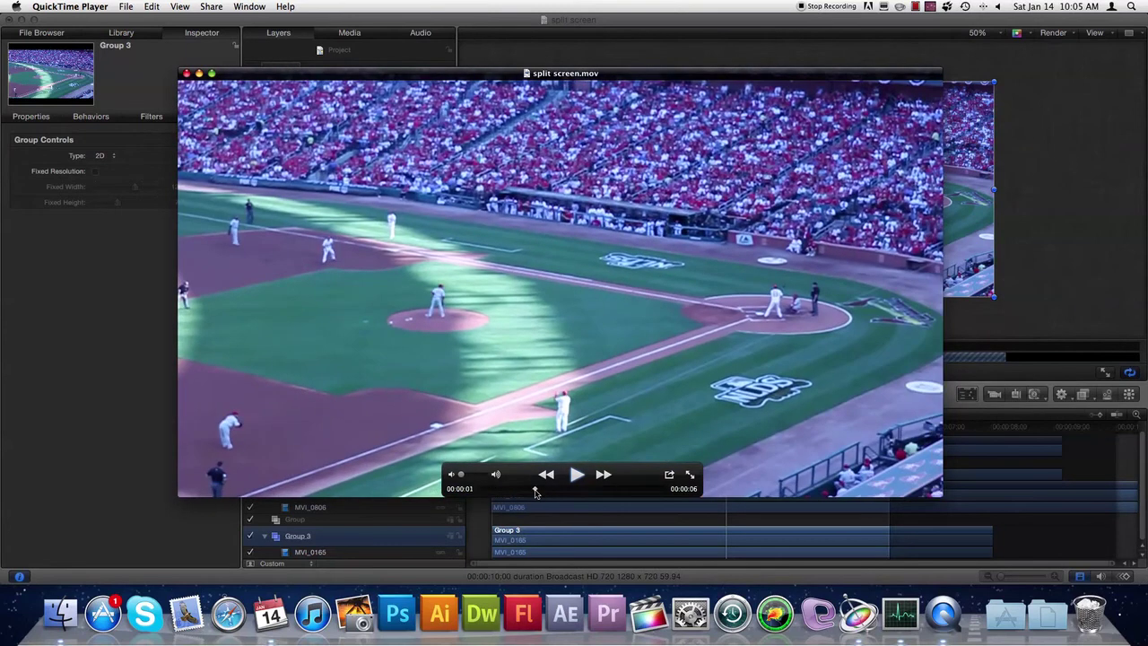
Close the QuickTime preview and delete all existing layers in the Motion project.
click(186, 75)
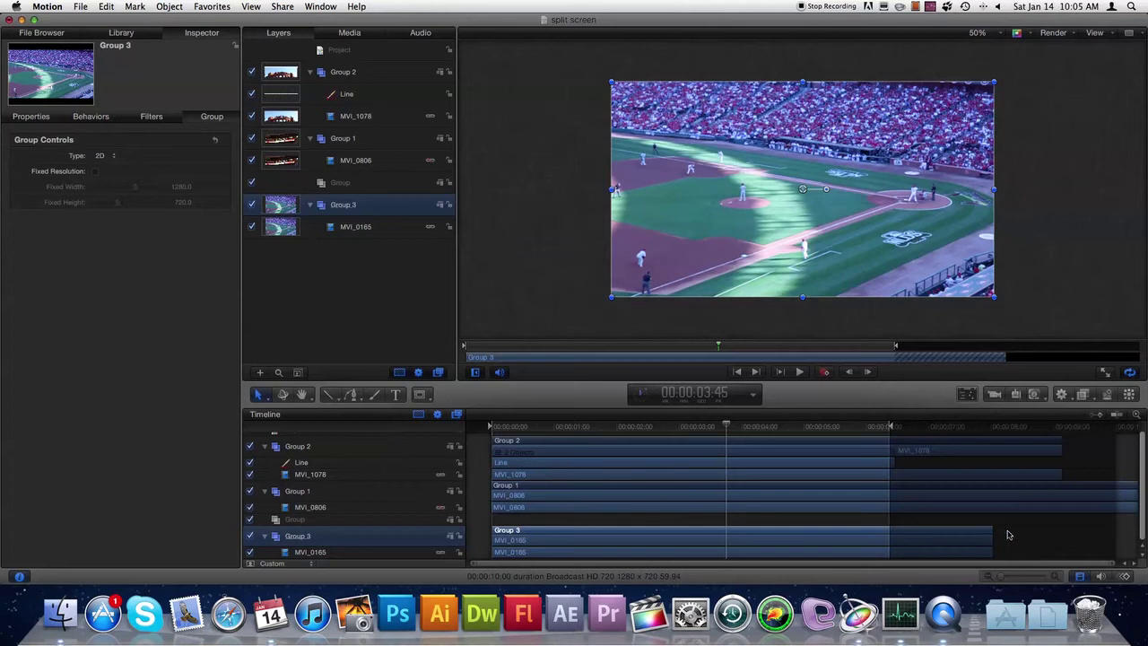
scroll(1007, 537, up, 1)
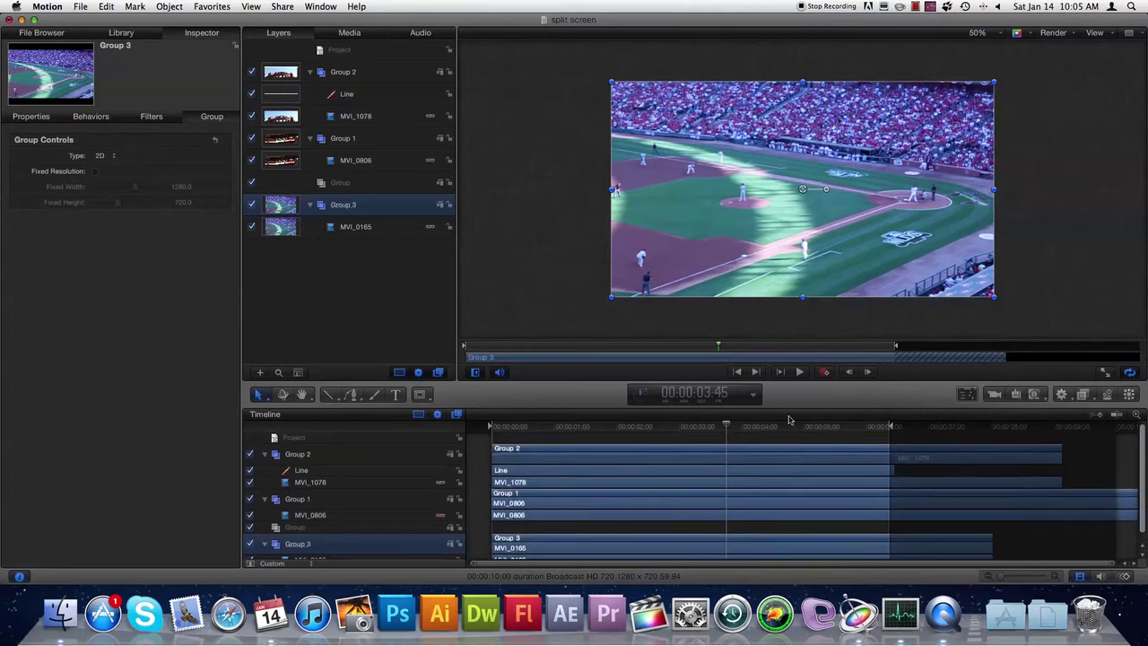
key(super+a)
key(Delete)
Import the photos IMG_0232 and IMG_0239 with Cmd-I.
key(super+i)
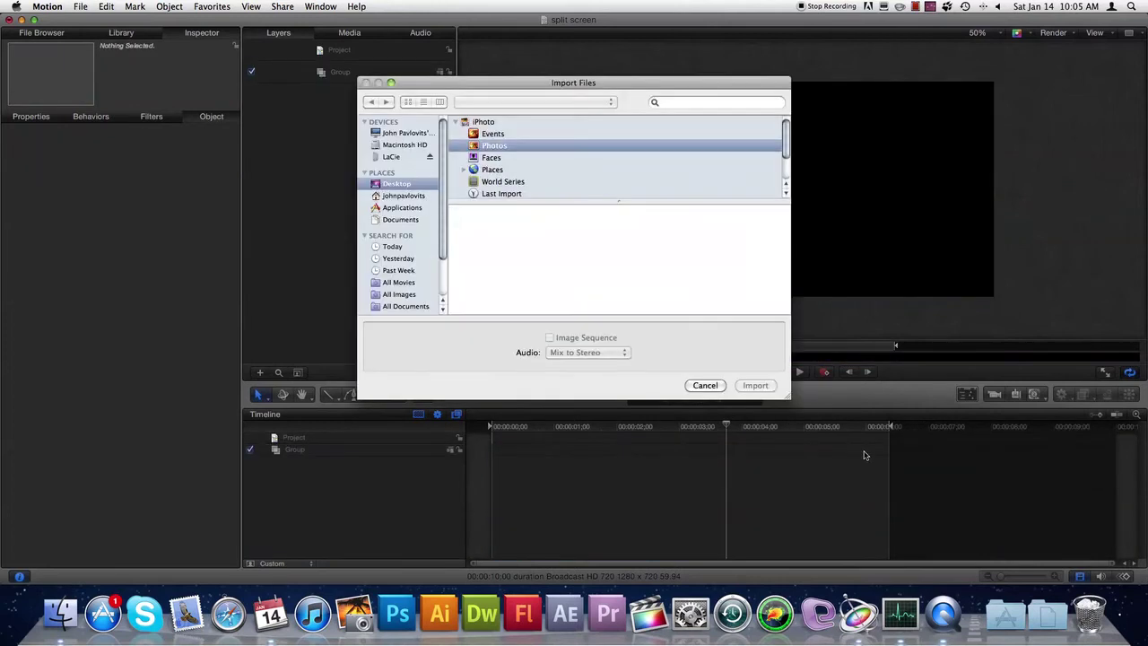
scroll(626, 281, down, 1)
scroll(627, 281, down, 10)
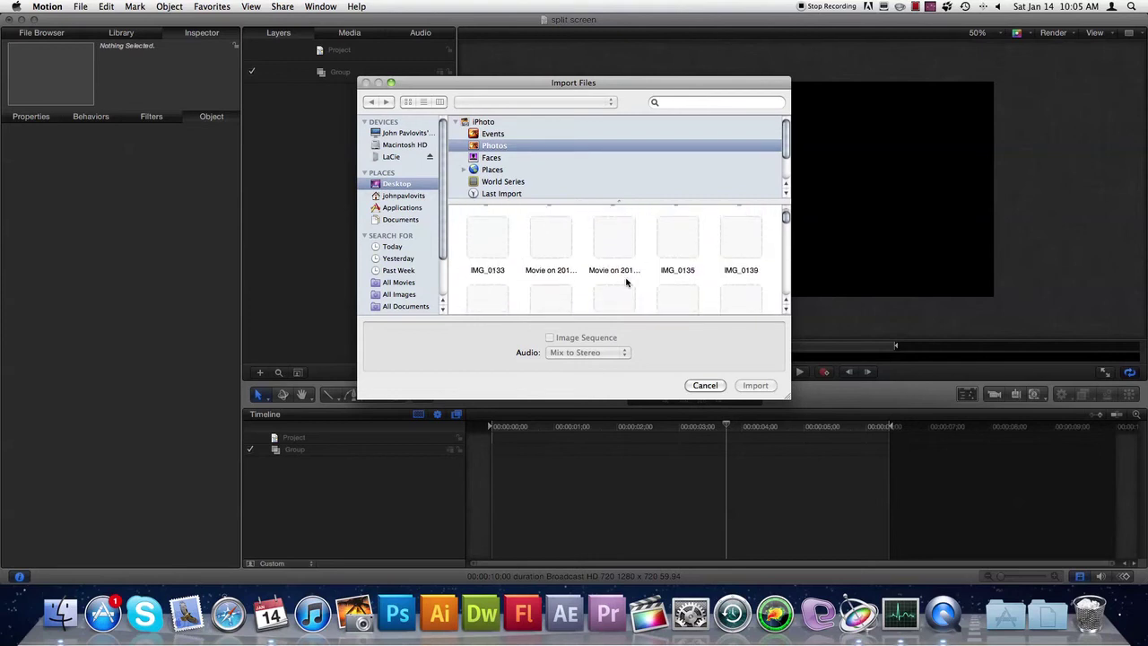
scroll(628, 280, down, 15)
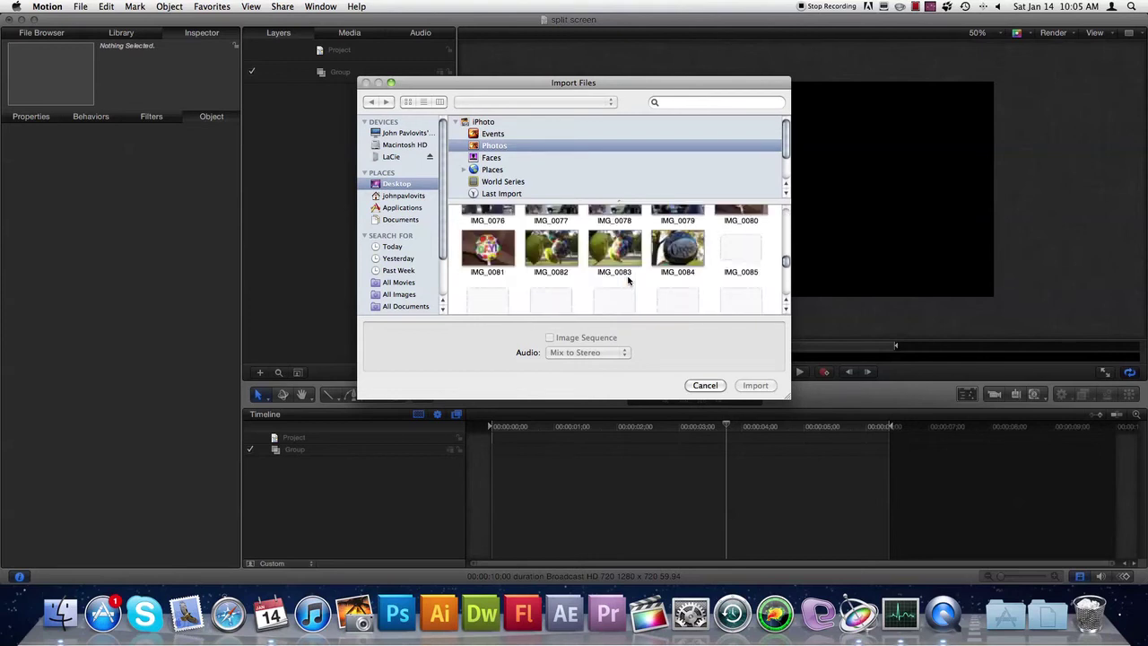
scroll(628, 280, down, 4)
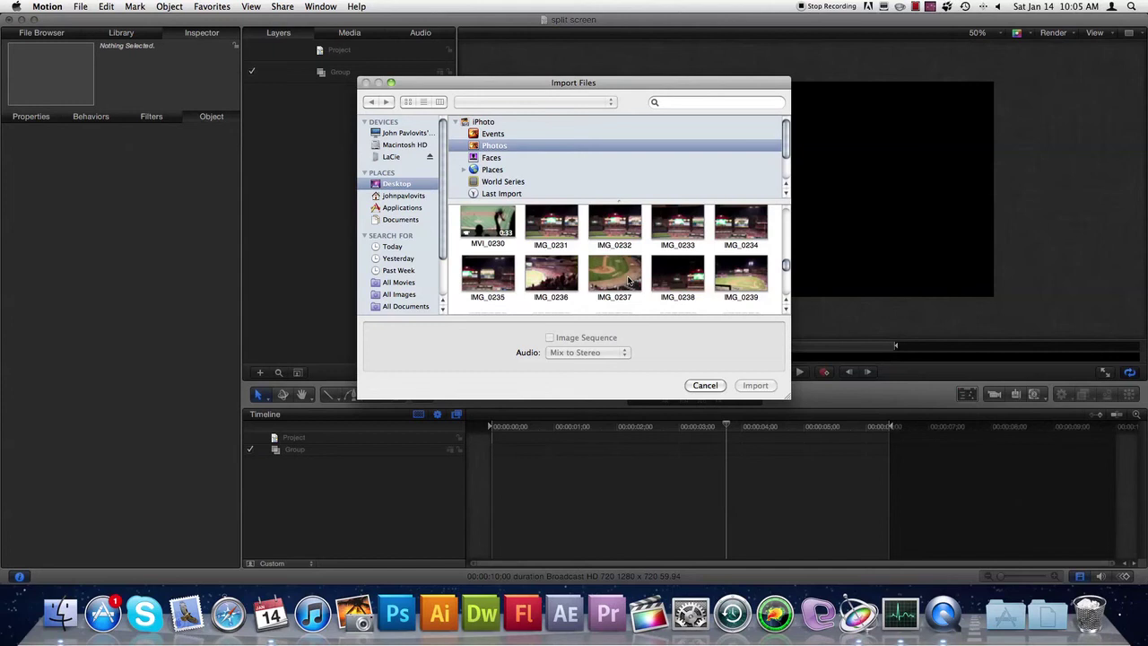
scroll(628, 281, up, 1)
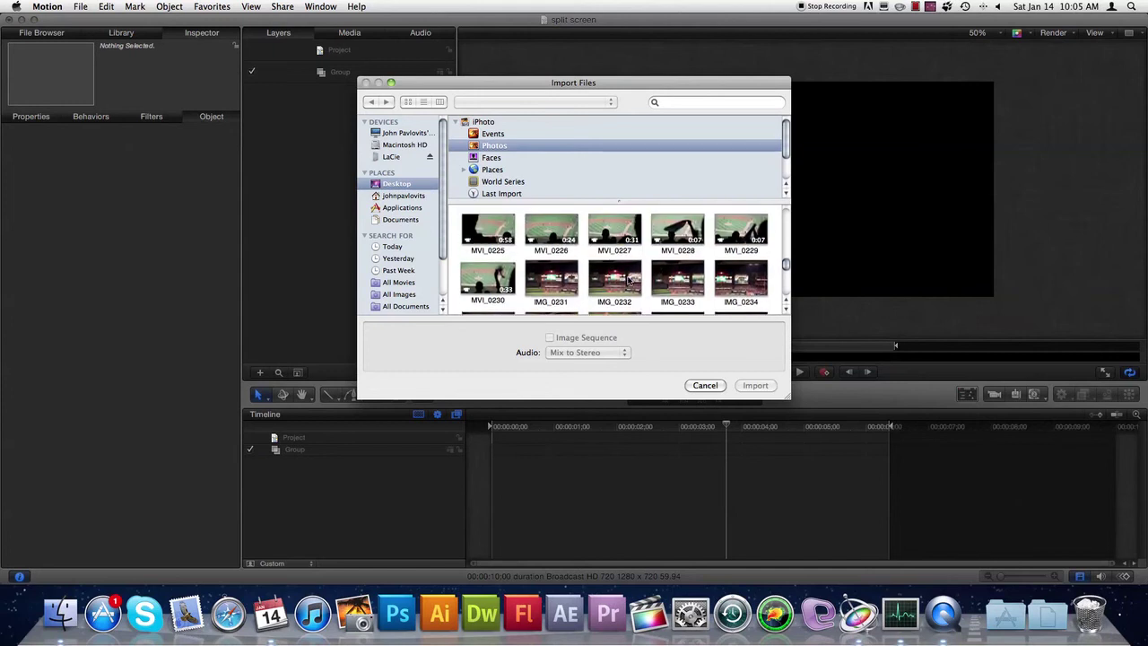
click(615, 273)
scroll(679, 301, down, 1)
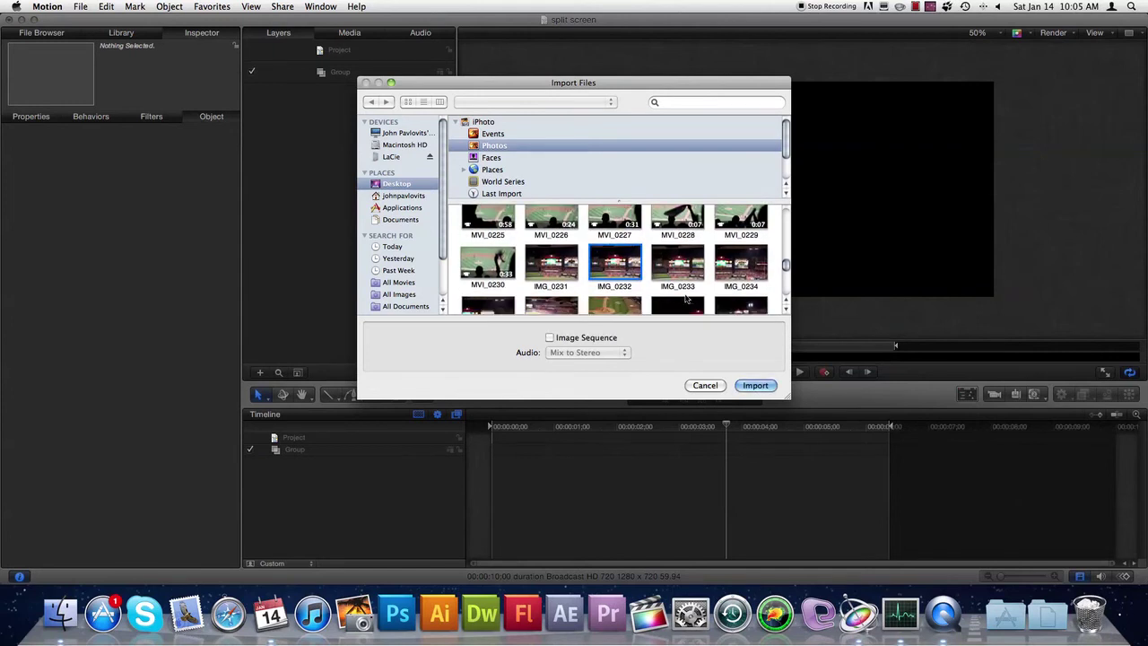
shift+click(556, 266)
scroll(611, 285, down, 1)
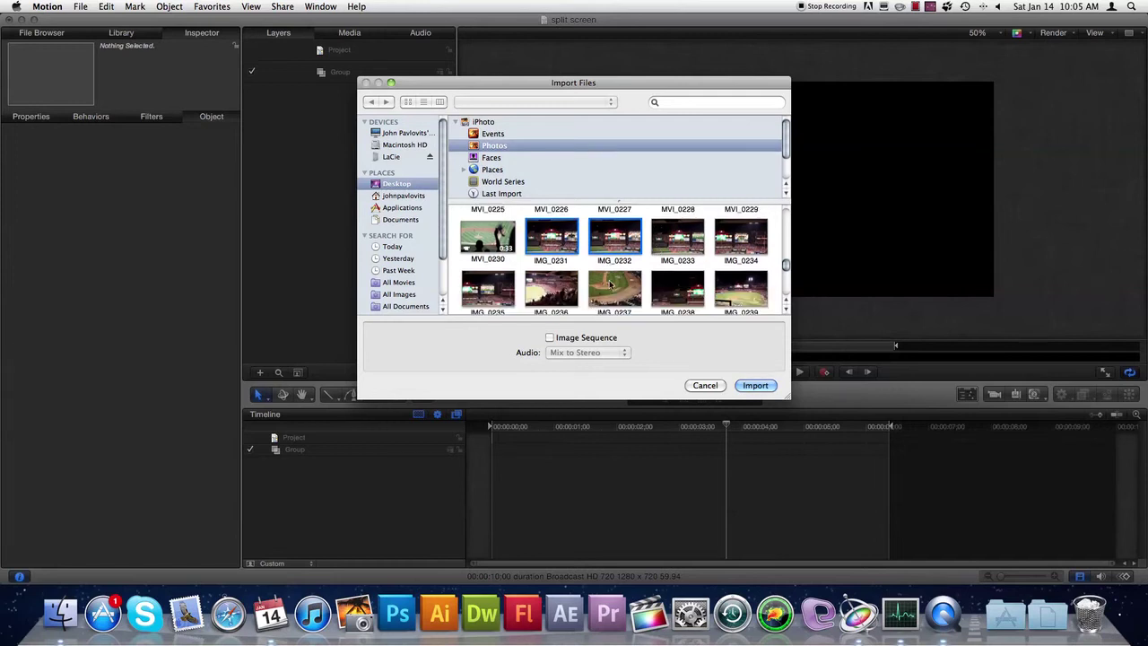
shift+click(535, 240)
shift+click(613, 291)
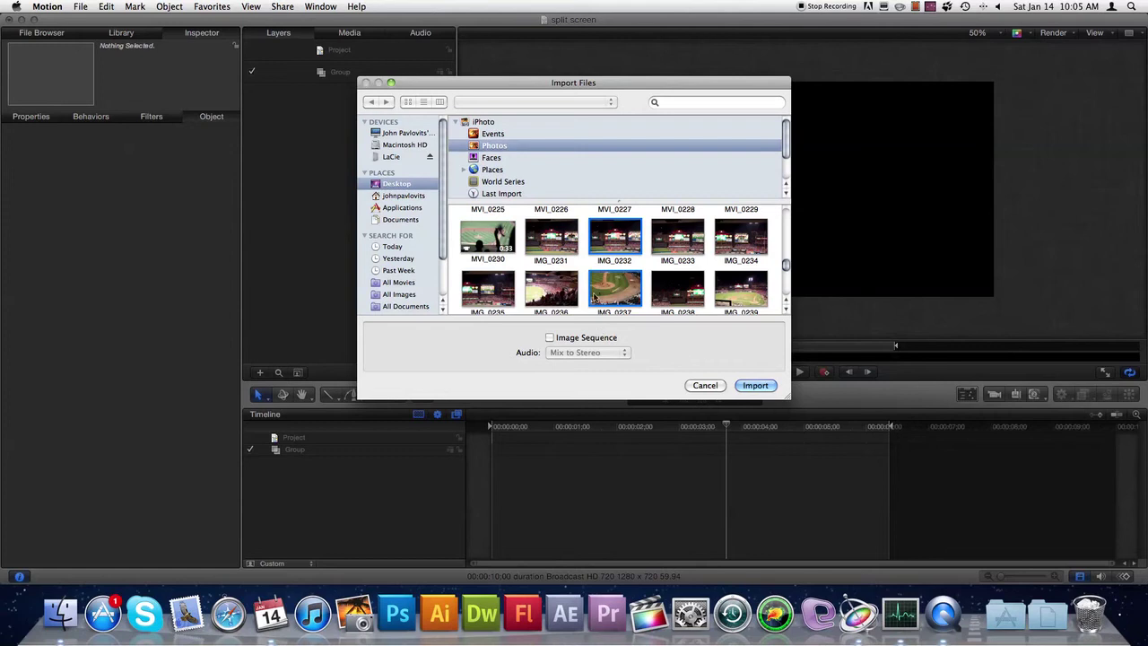
click(755, 385)
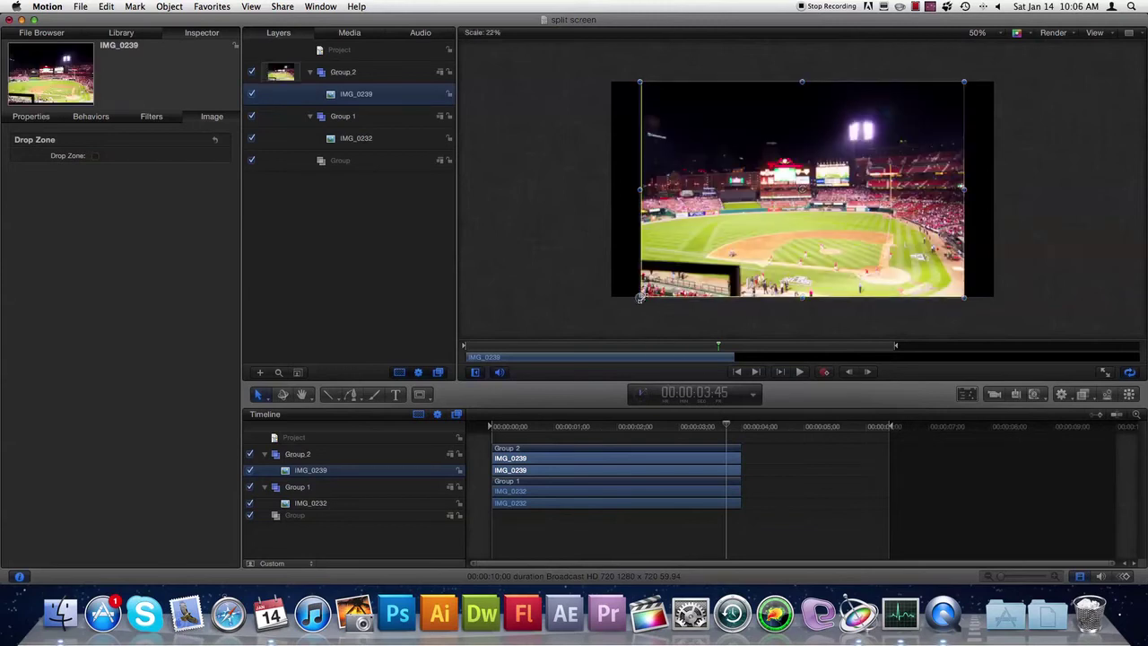
Scale up IMG_0239 and drag it so the night stadium covers the entire canvas.
drag(642, 298, 601, 322)
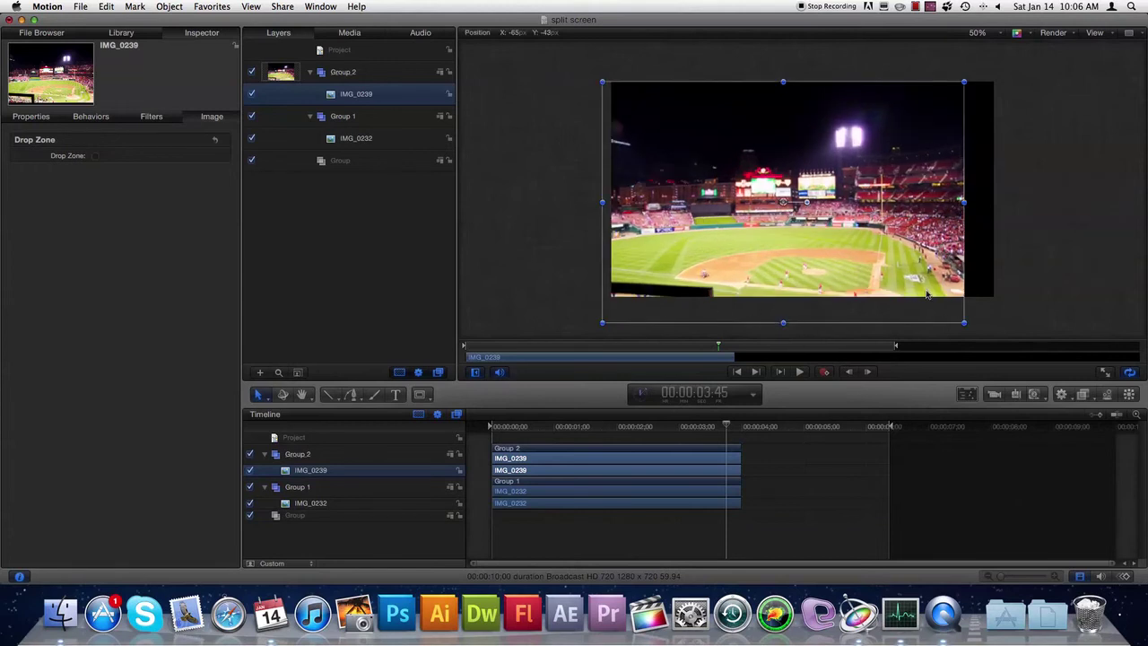
drag(911, 296, 931, 288)
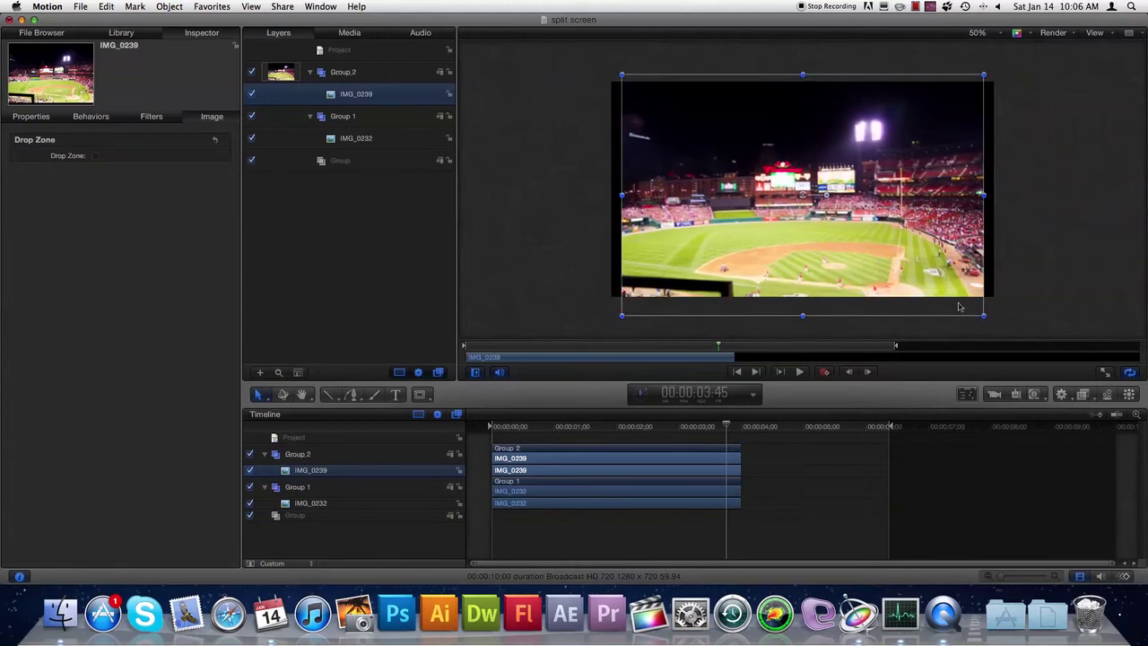
drag(621, 315, 600, 328)
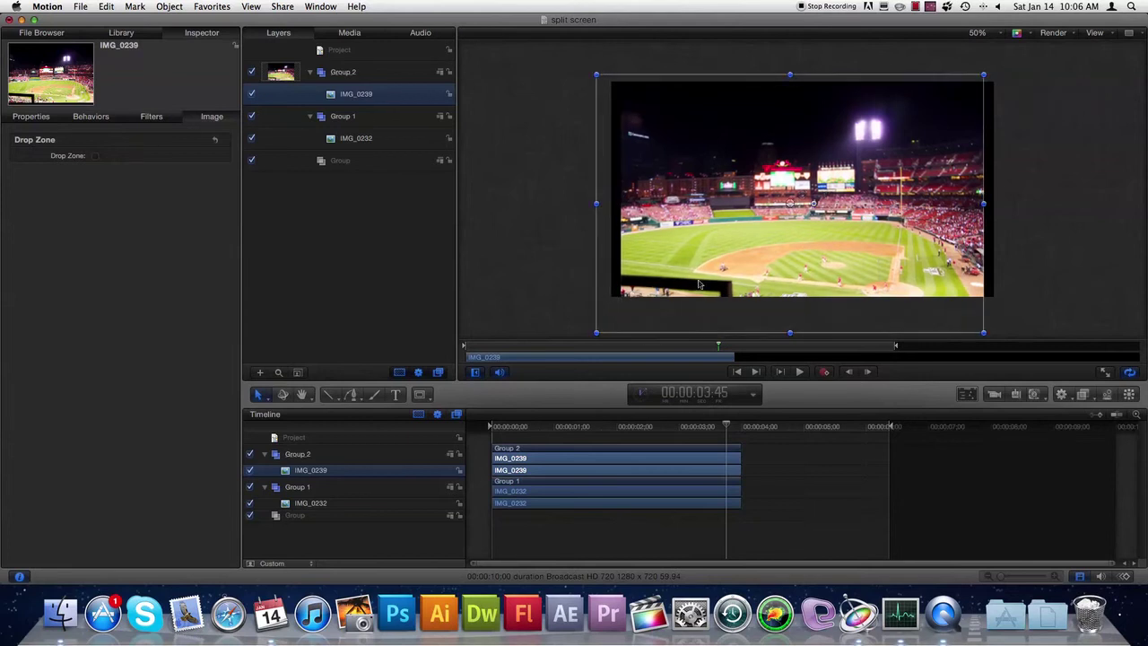
drag(702, 284, 713, 262)
key(Right)
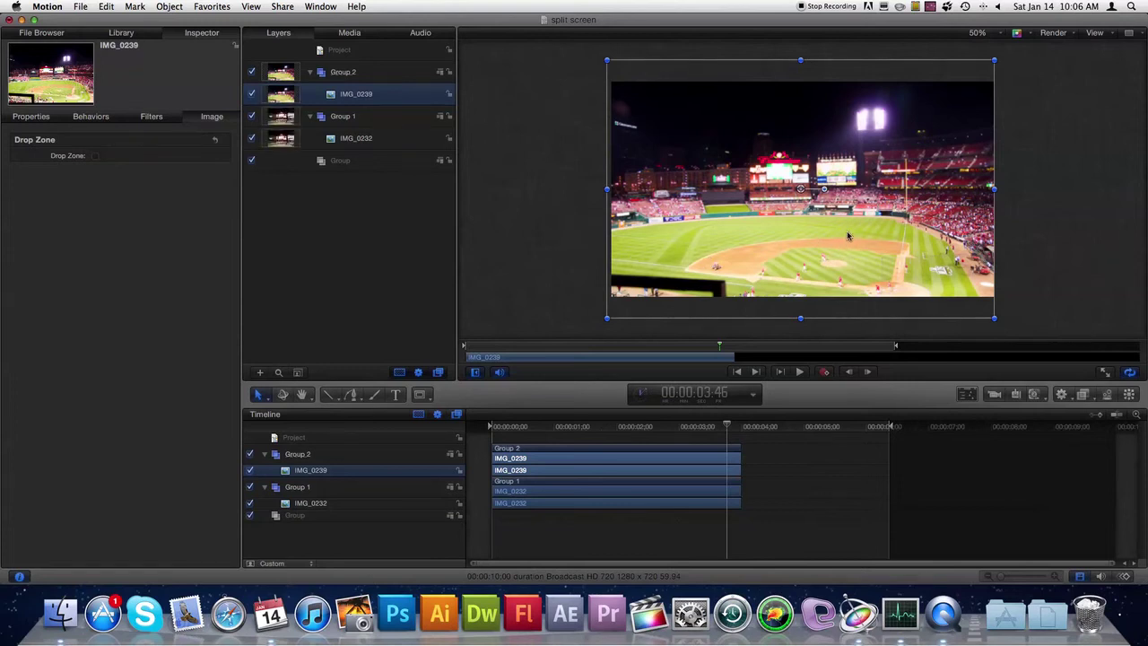
Scale IMG_0232 to about 27%, move it right and up, and shorten the play range.
click(635, 493)
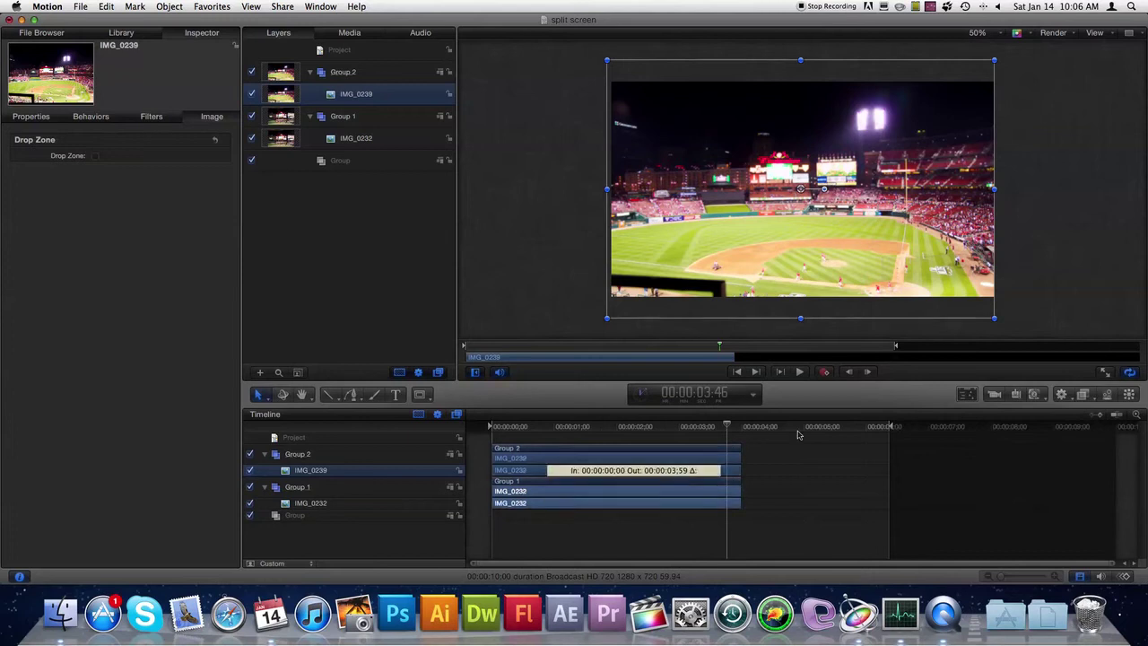
click(664, 228)
drag(645, 303, 677, 296)
drag(616, 323, 659, 302)
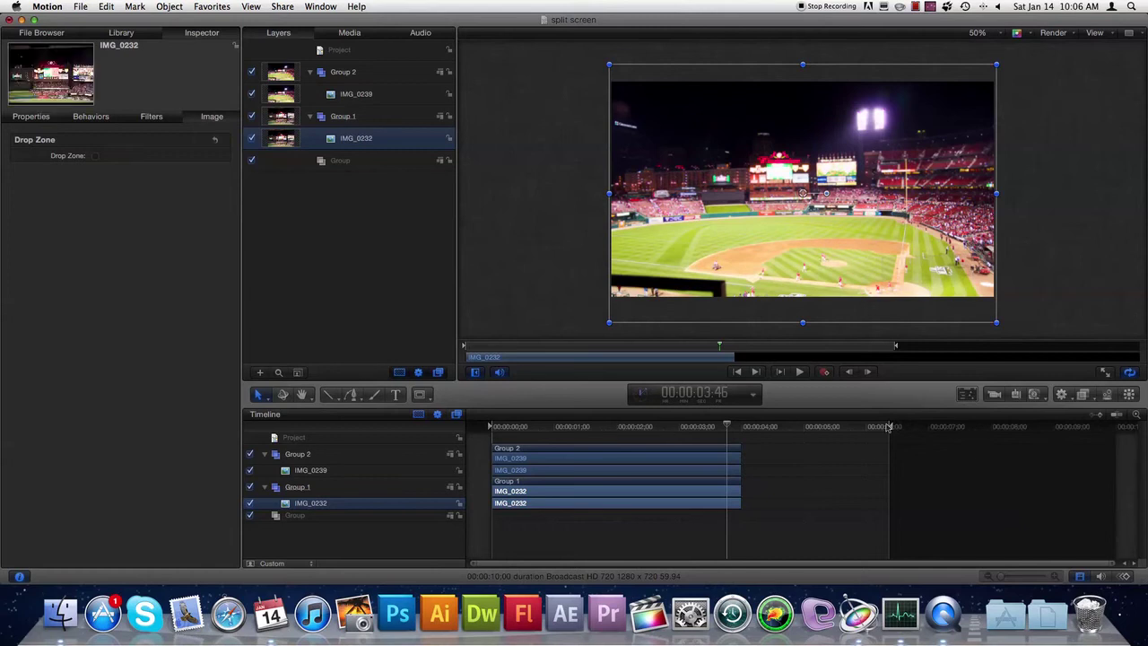
drag(890, 427, 544, 431)
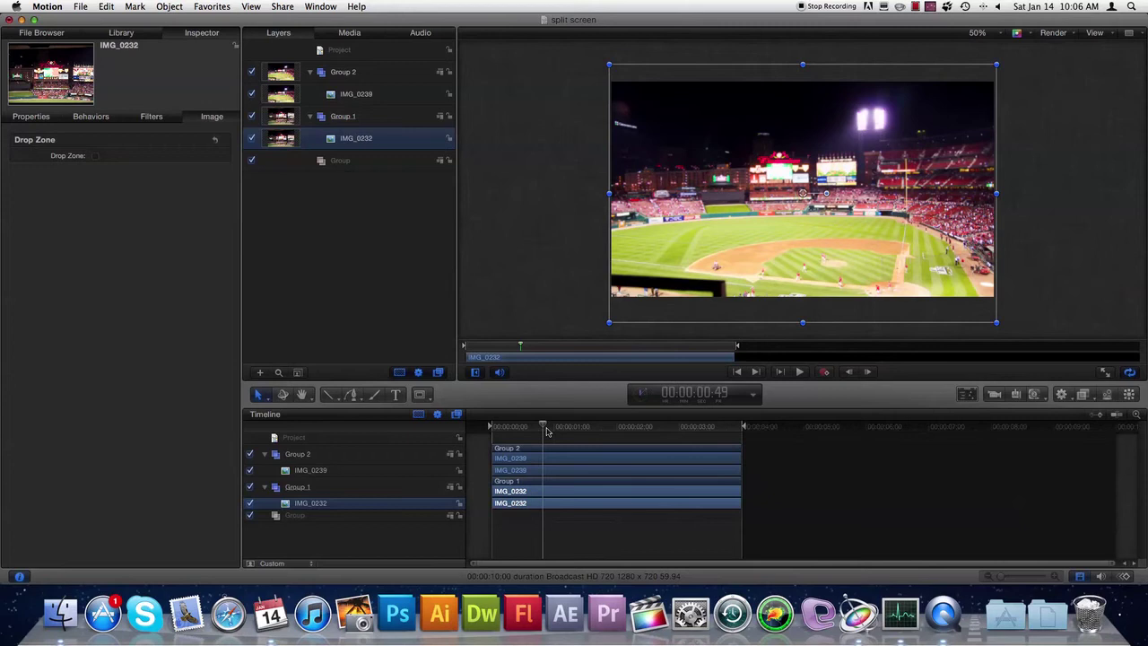
drag(700, 277, 829, 256)
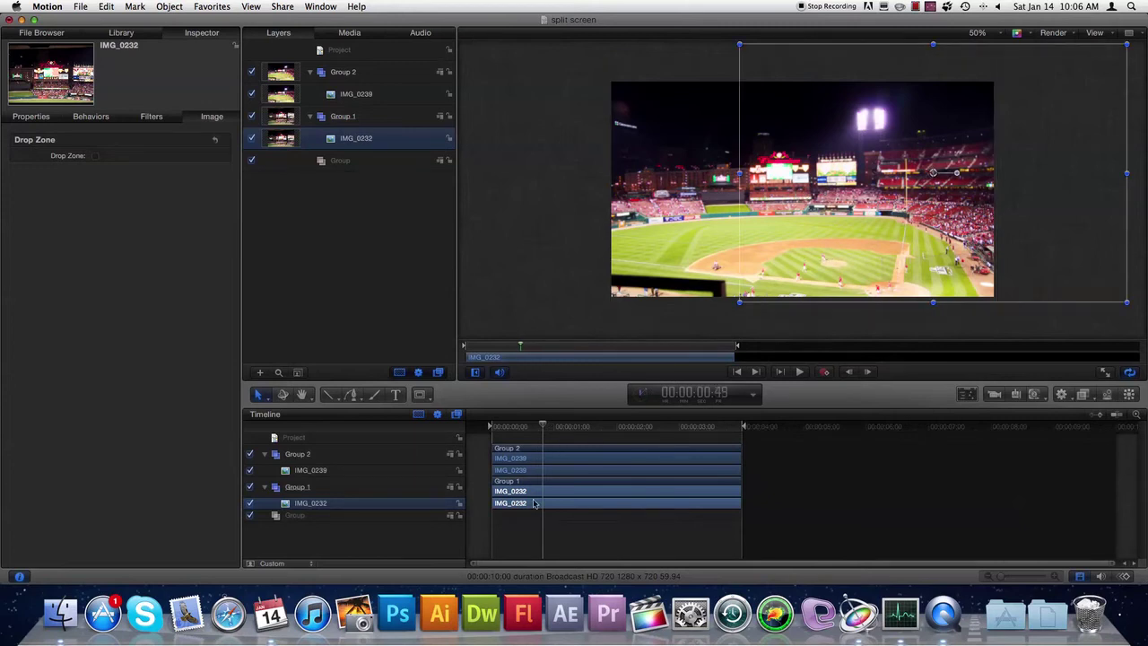
Move IMG_0239 left, undo that move, and select Group 1.
click(571, 466)
drag(661, 256, 571, 264)
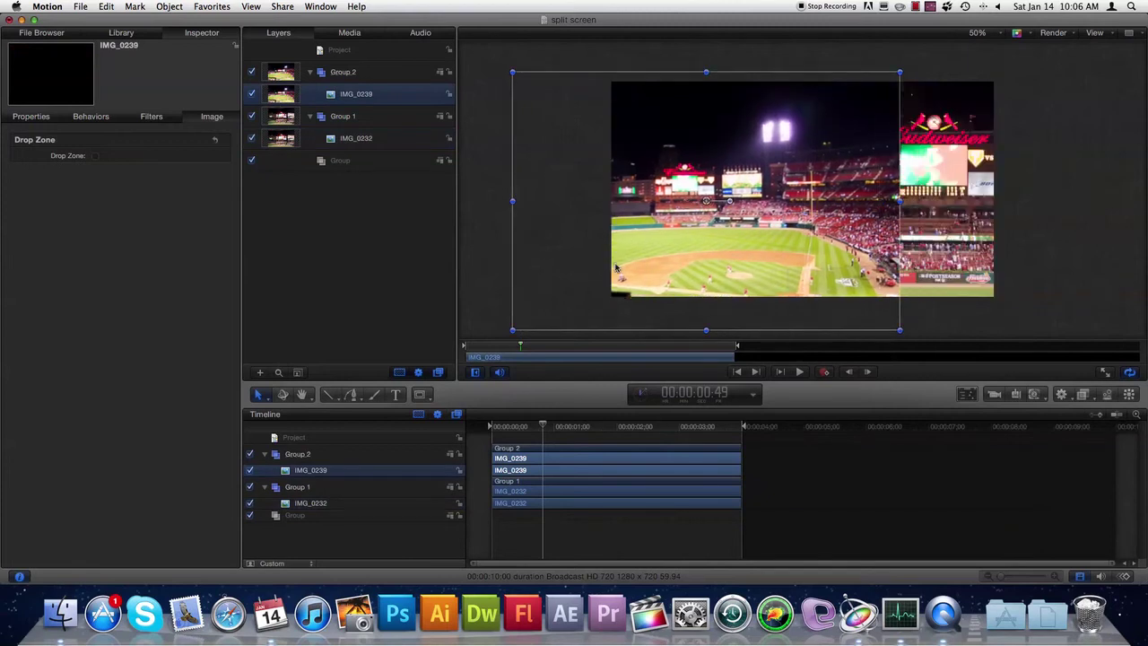
key(super+z)
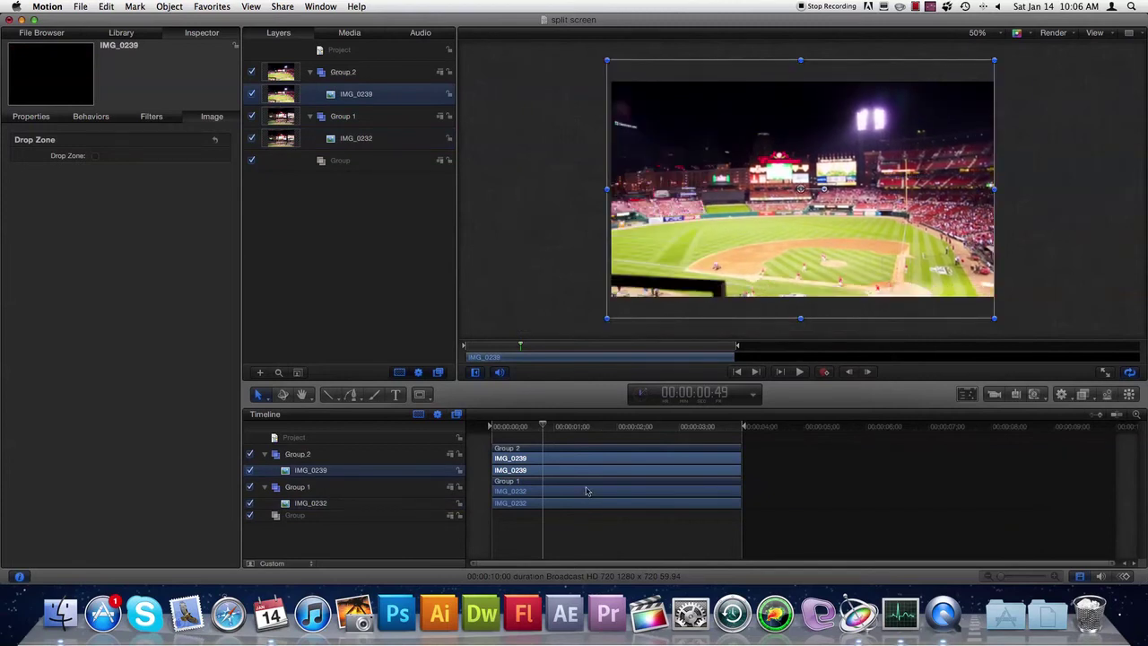
click(613, 482)
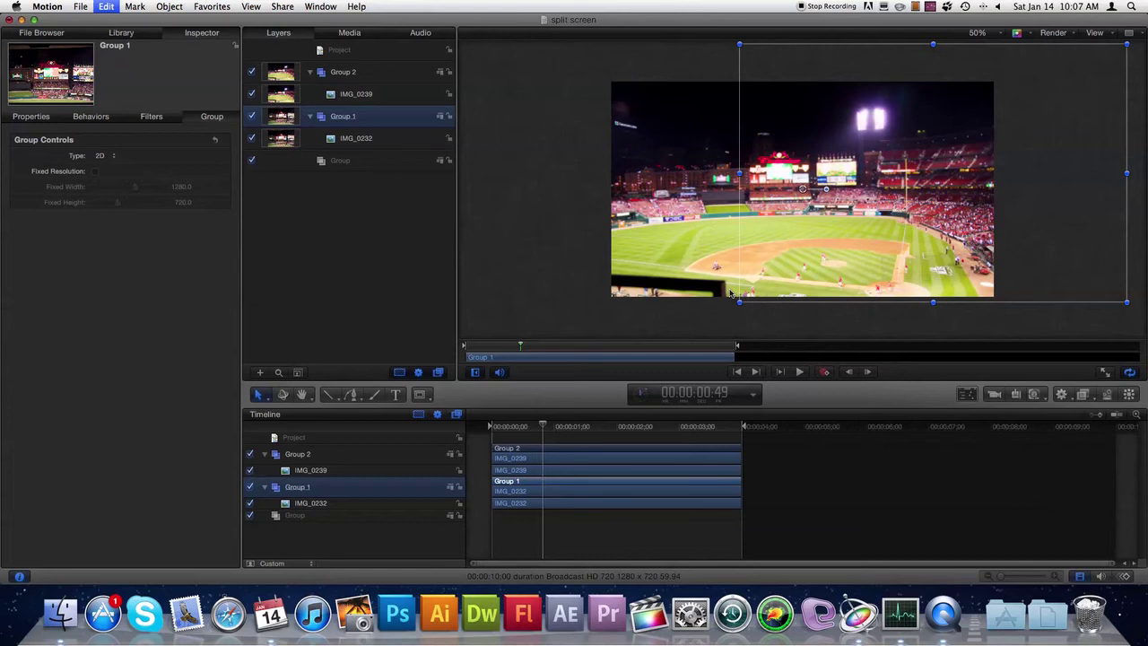
Crop Group 2 from the top down to about 410 px, trimming slightly off its bottom.
click(553, 452)
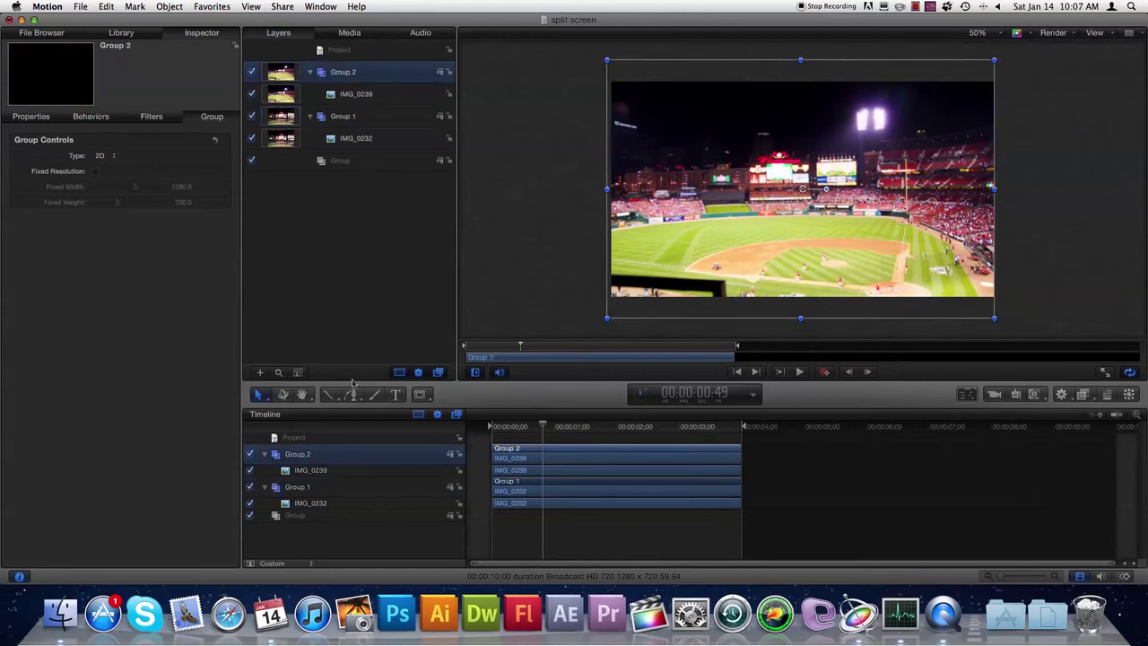
click(267, 397)
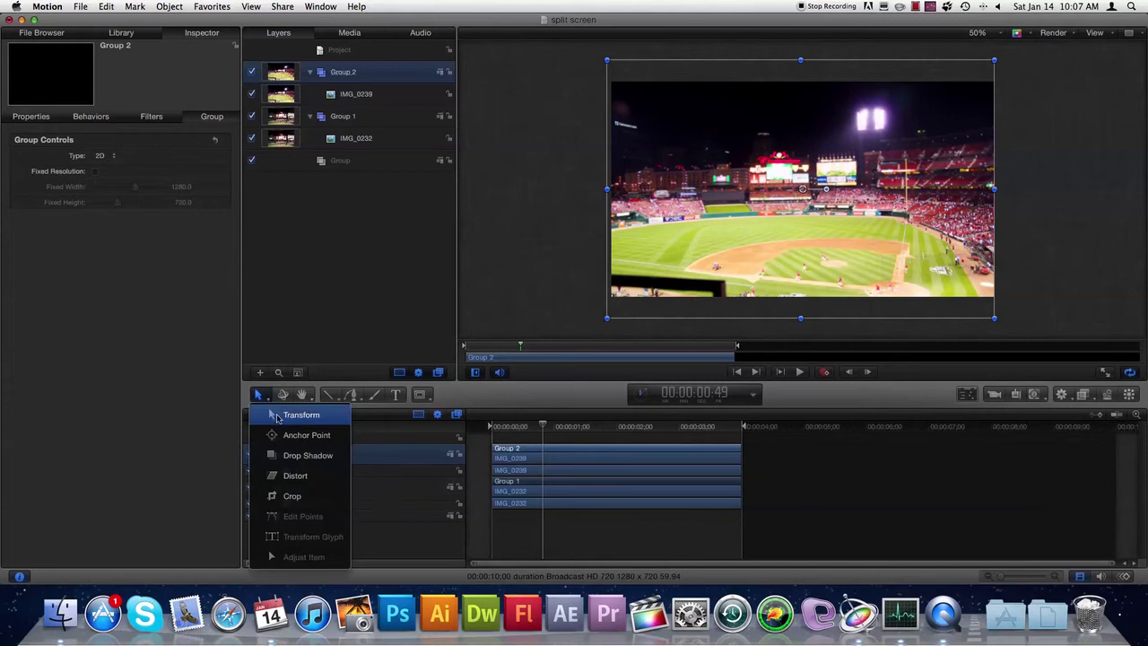
click(287, 496)
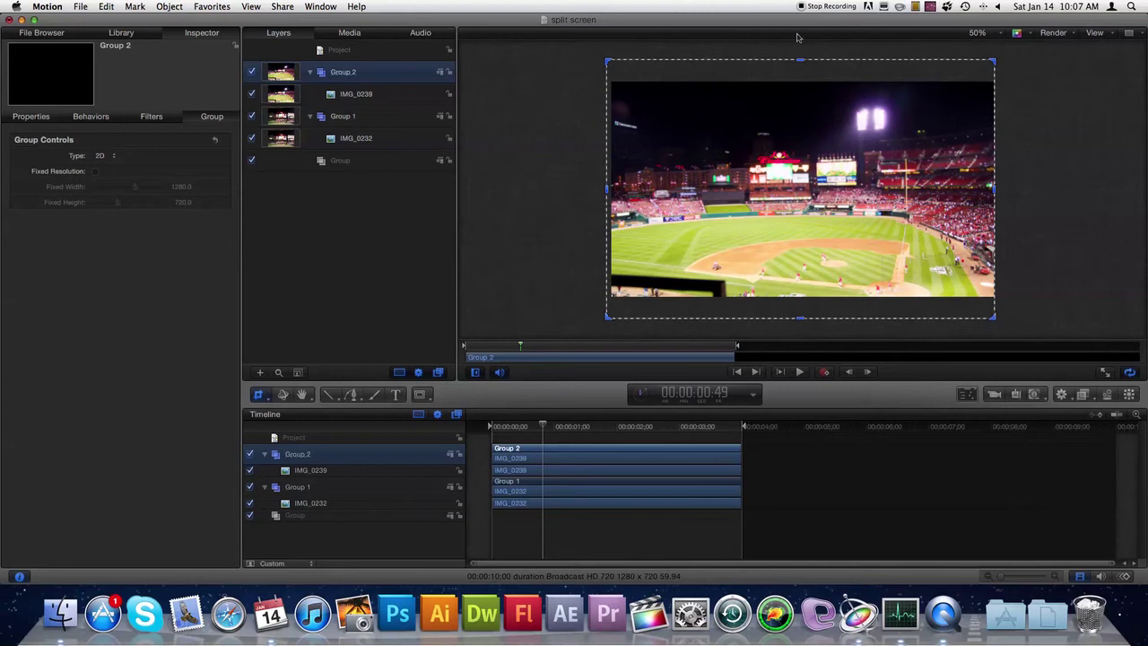
drag(800, 60, 800, 136)
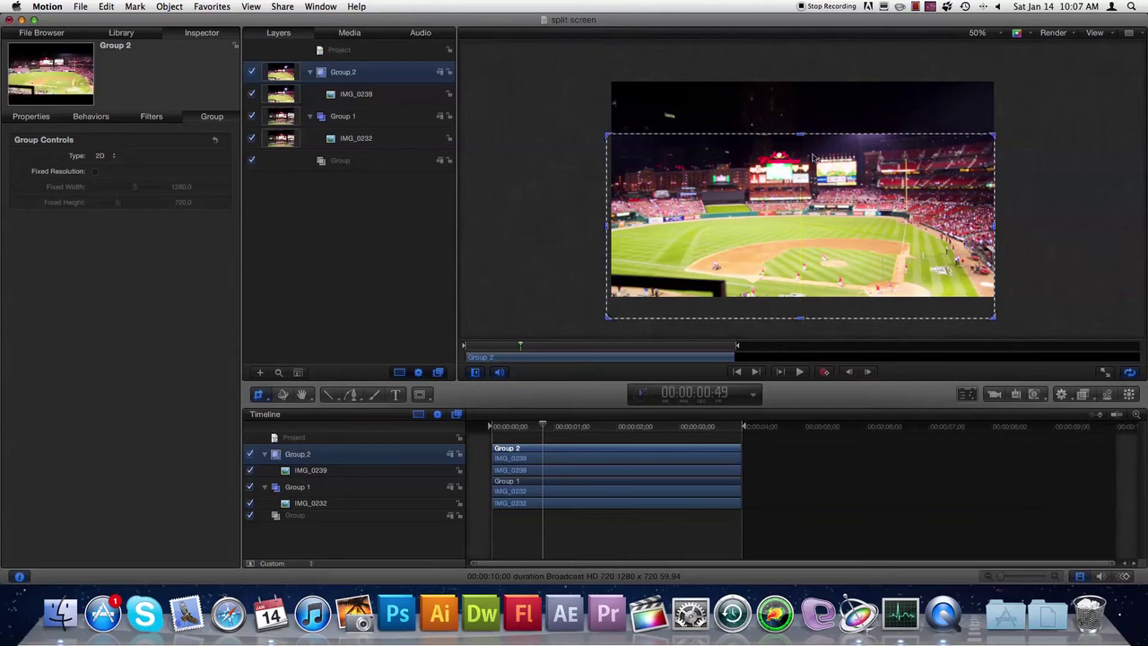
drag(801, 322, 804, 296)
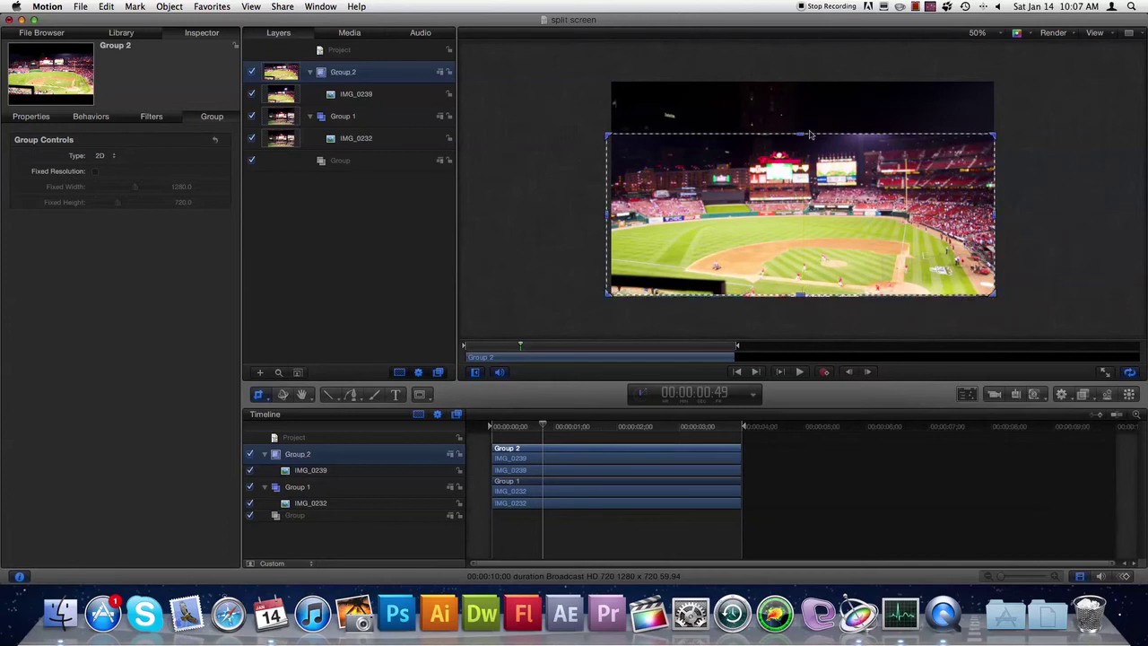
drag(801, 135, 802, 151)
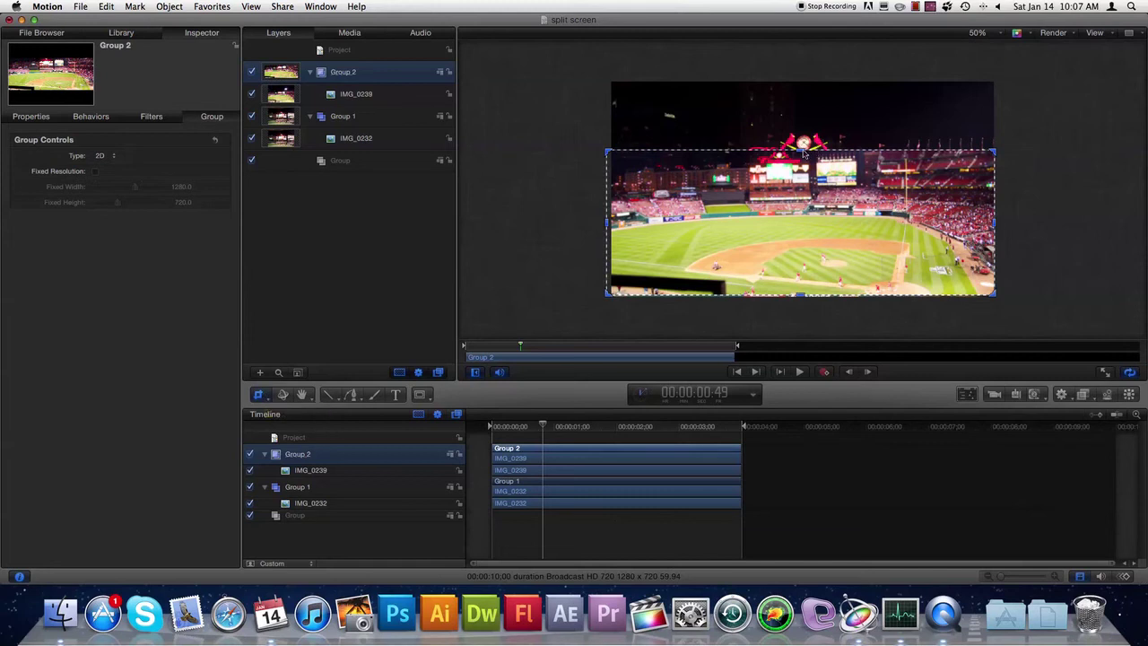
drag(802, 150, 805, 184)
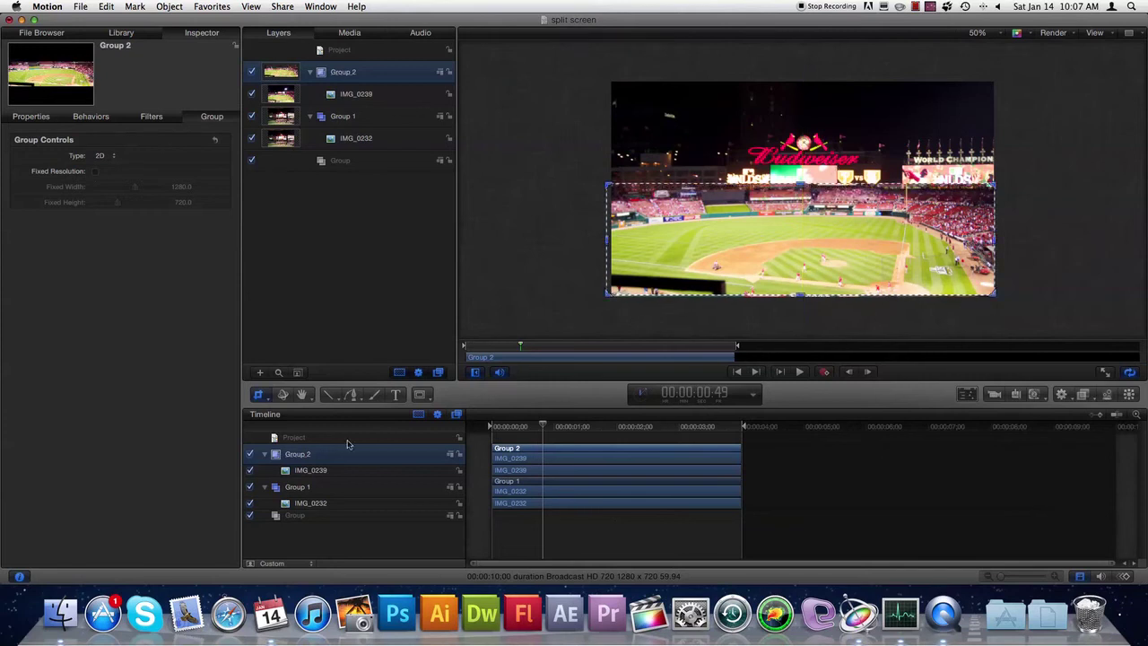
Crop IMG_0232 about 1680 px from the bottom up to the split, then restore the Transform tool.
click(576, 491)
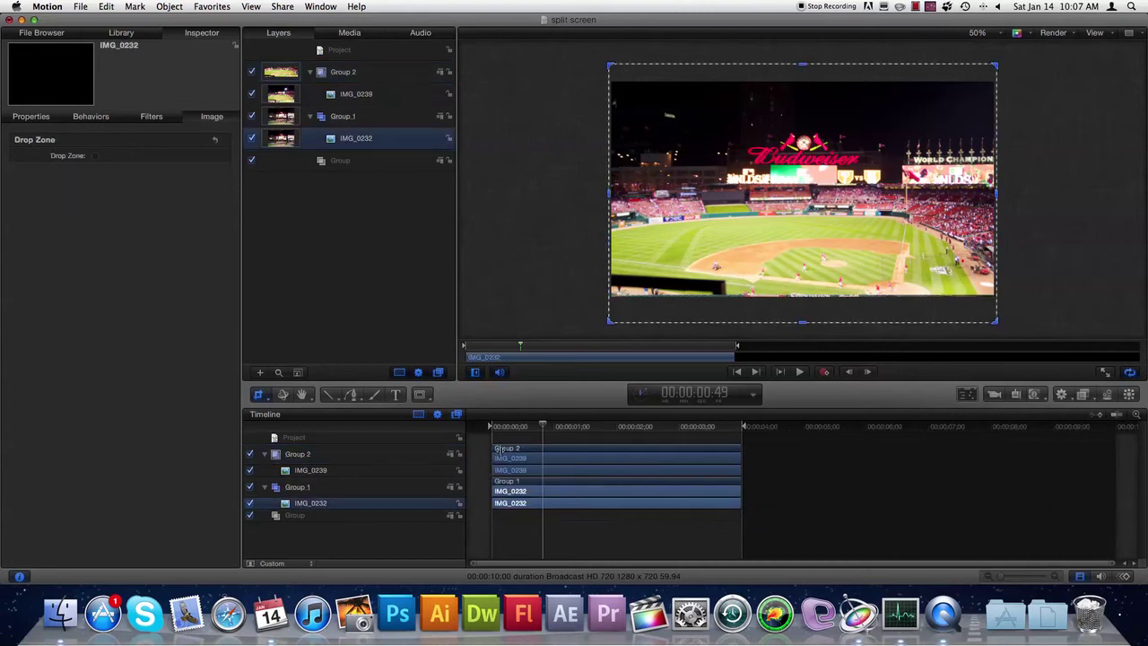
drag(803, 324, 810, 188)
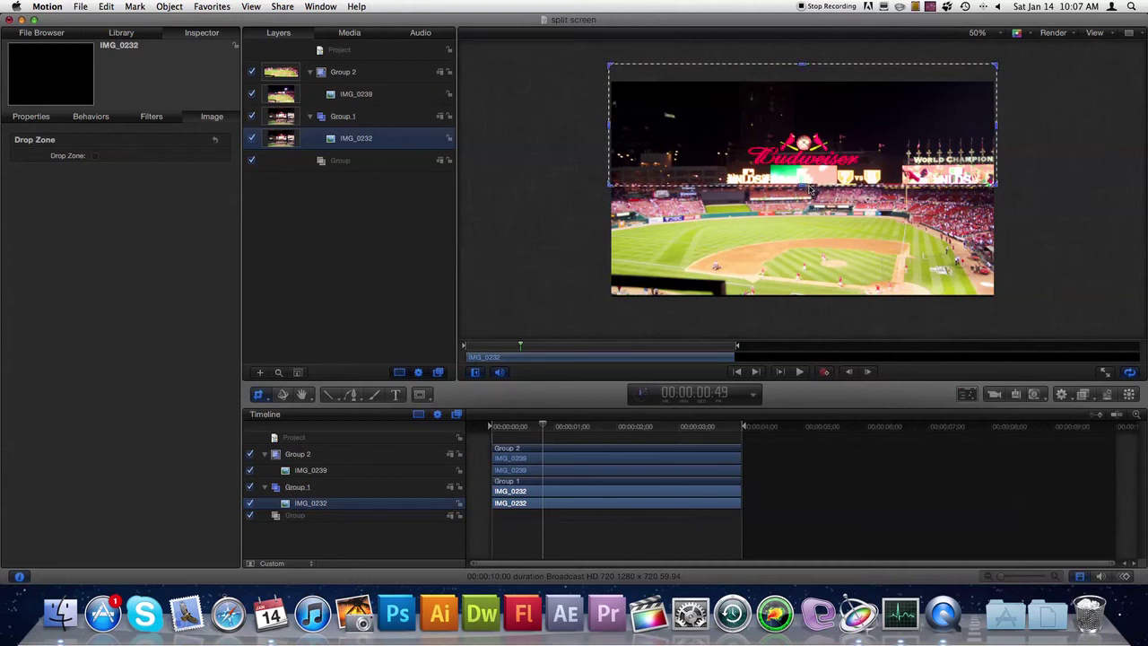
click(1076, 235)
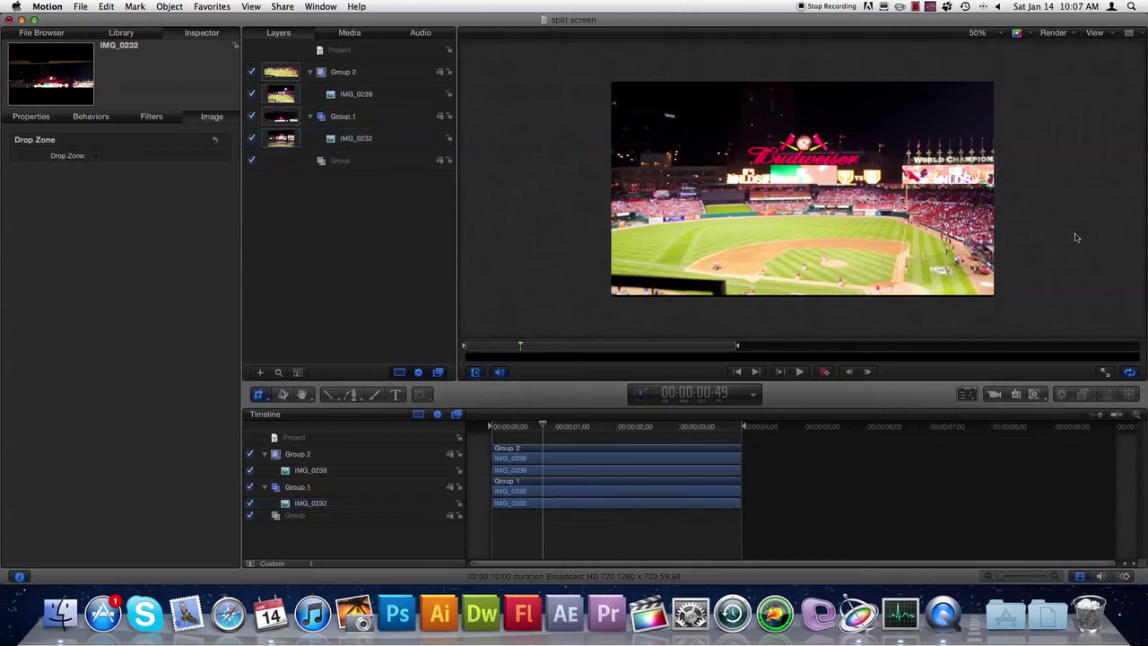
drag(247, 394, 244, 414)
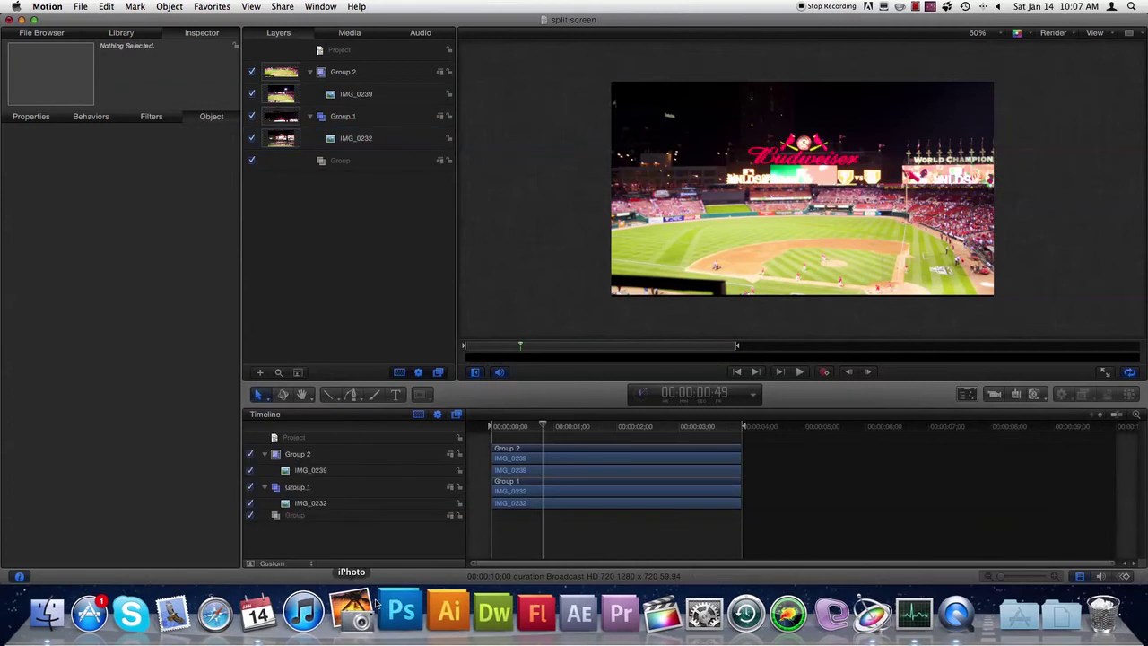
click(851, 148)
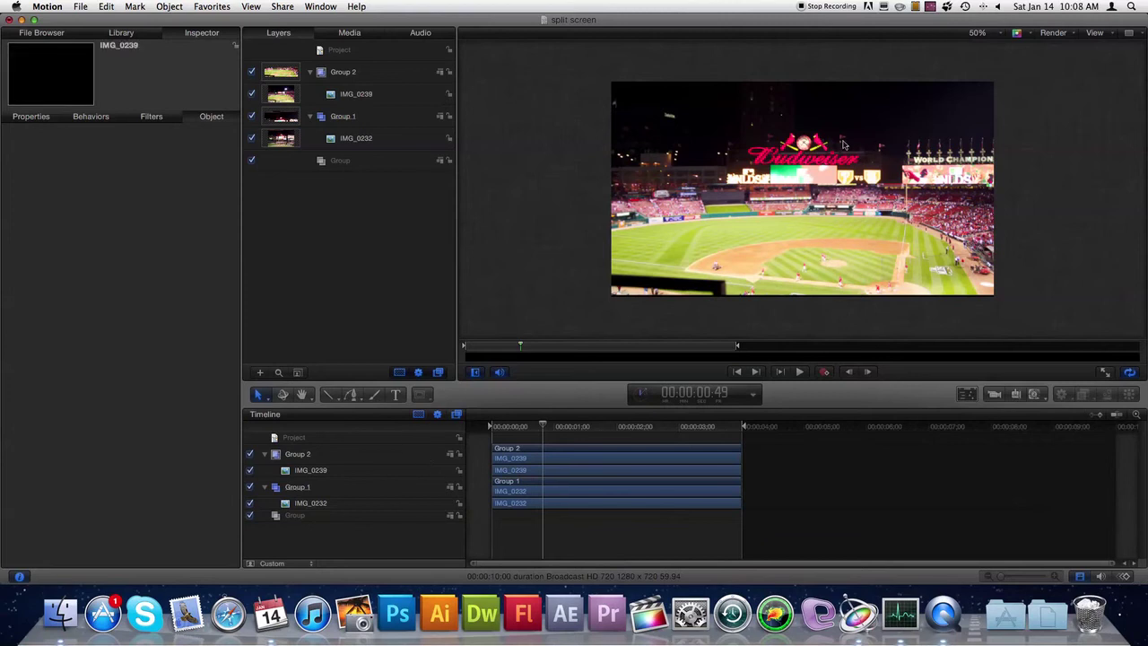
With the Line shape tool and the canvas at 66%, draw a horizontal line along the split.
click(566, 212)
click(331, 395)
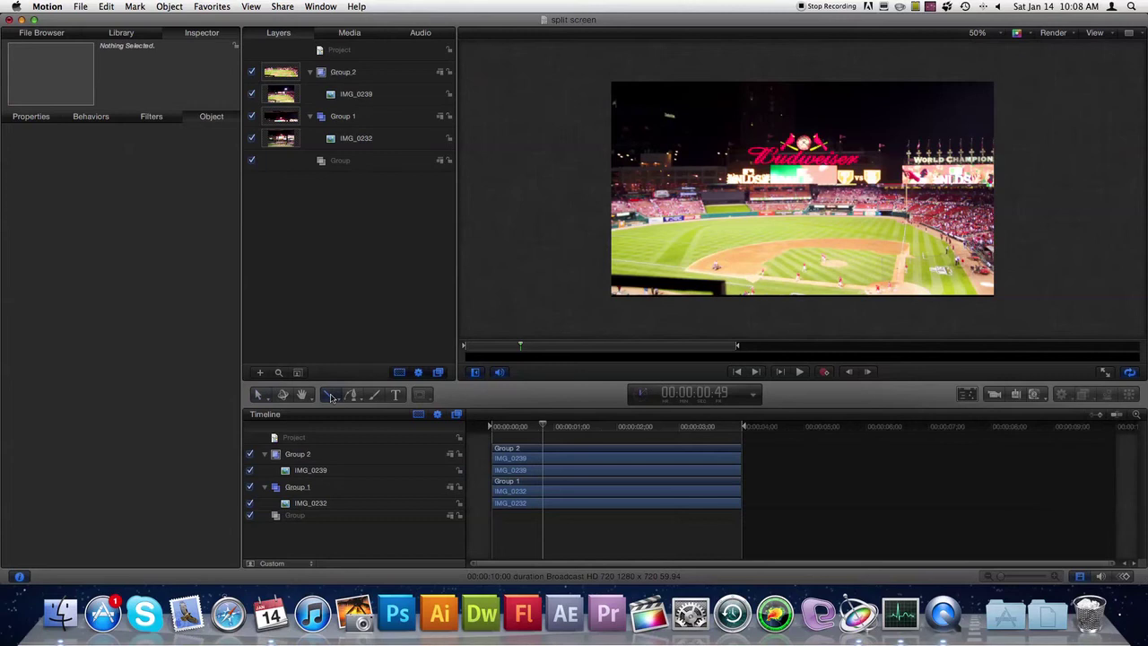
drag(338, 389, 350, 456)
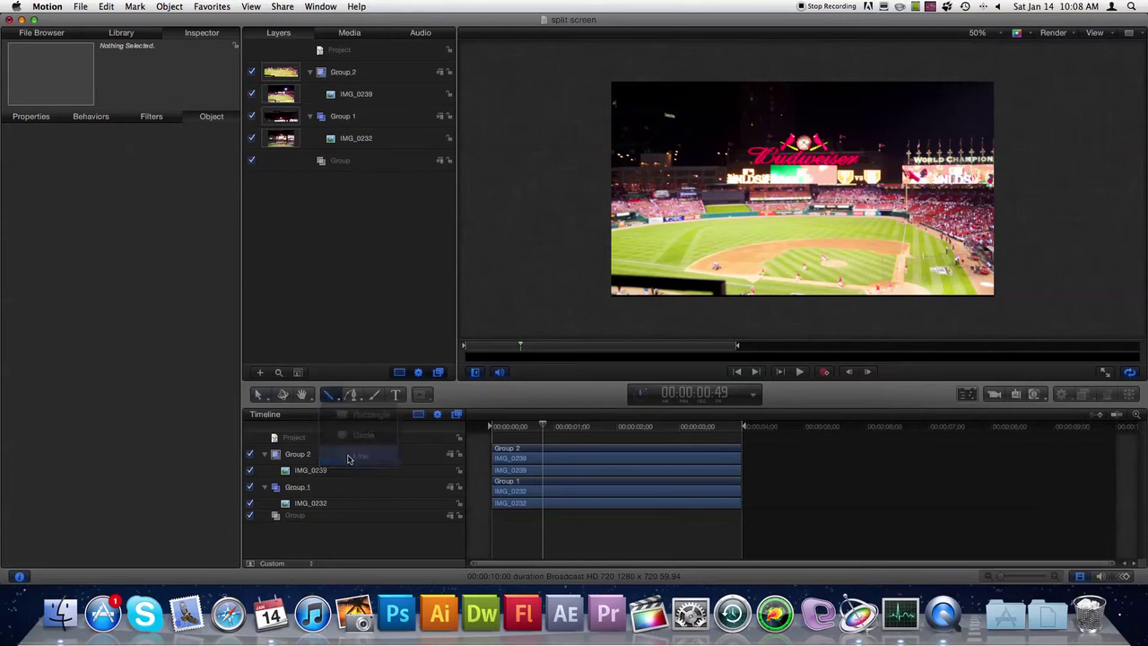
key(alt+z)
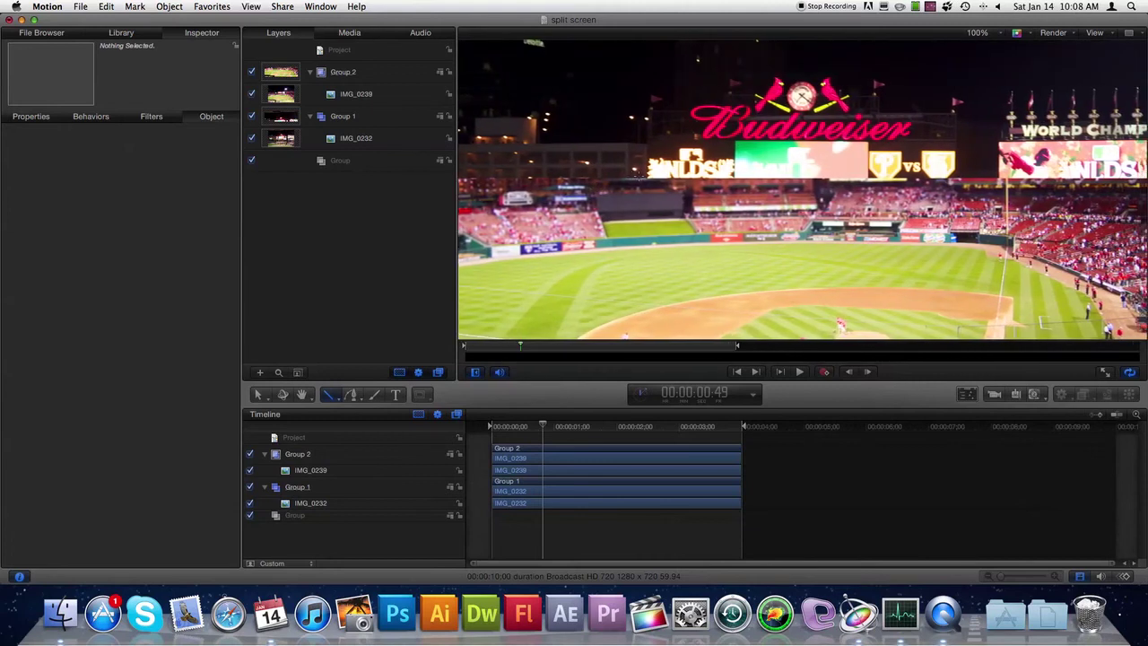
key(super+minus)
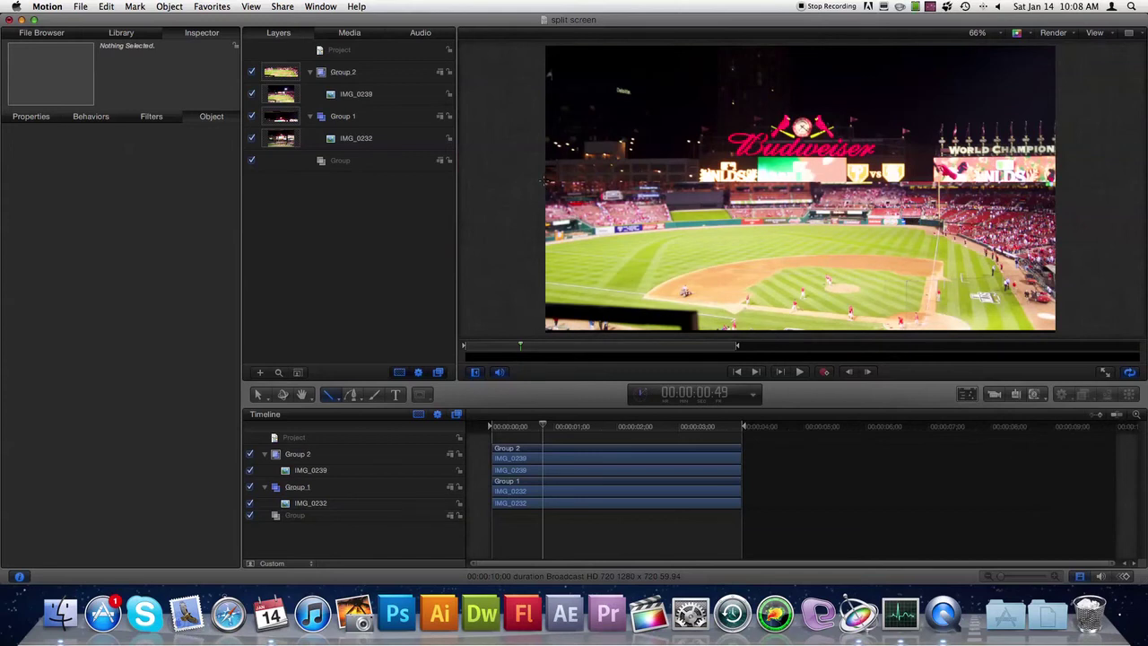
mouse_move(544, 181)
mouse_down()
mouse_move(1080, 184)
mouse_move(1069, 182)
mouse_up()
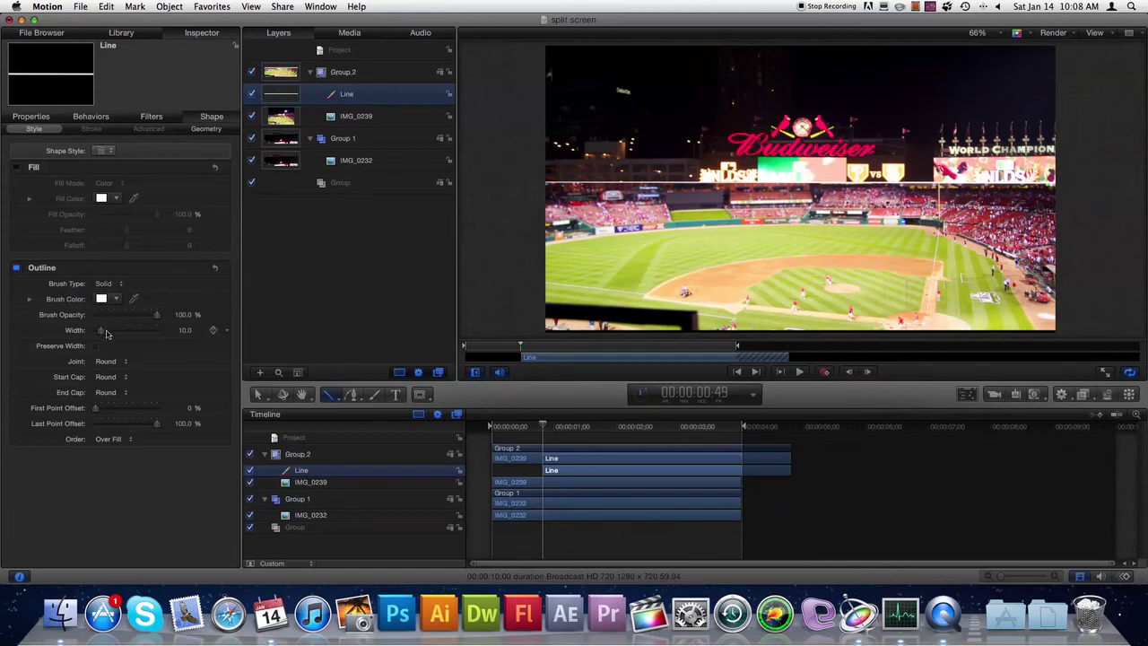
Give the split line an Outline Width of 22 and a darkened green brush color.
drag(101, 335, 108, 336)
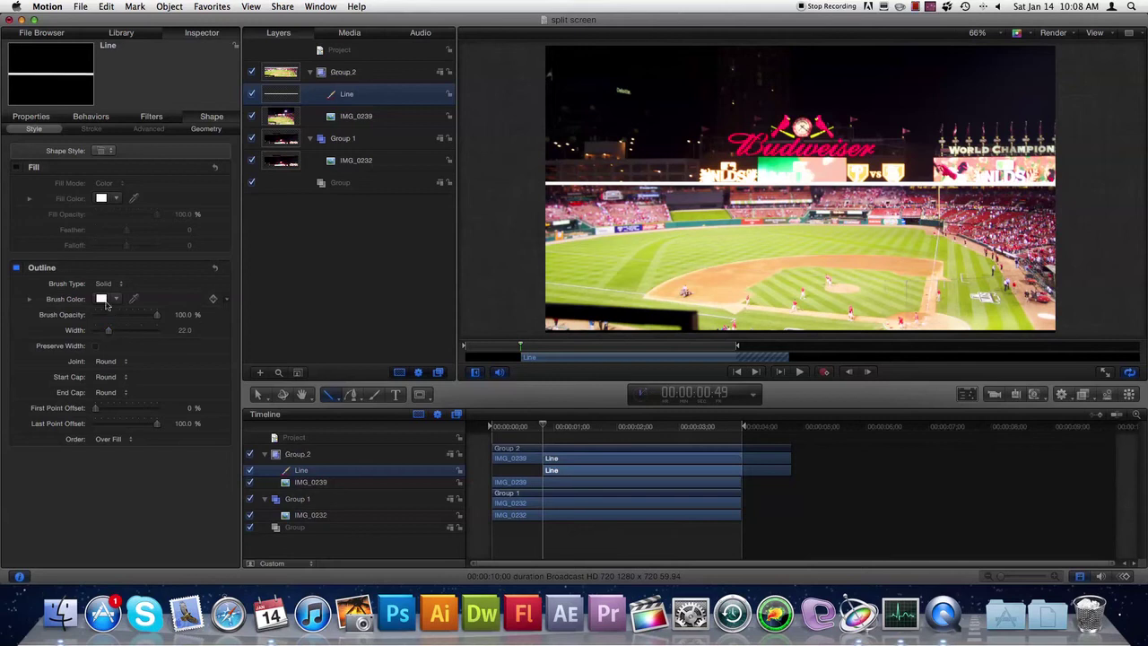
click(101, 298)
drag(302, 362, 277, 326)
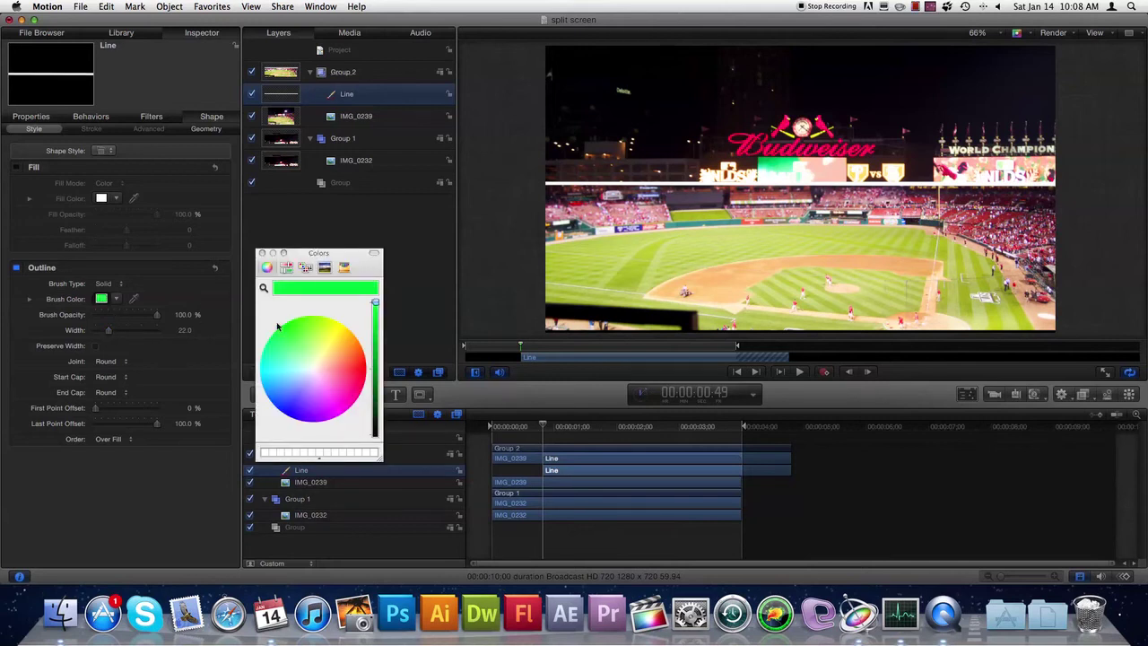
click(374, 341)
drag(374, 342, 375, 366)
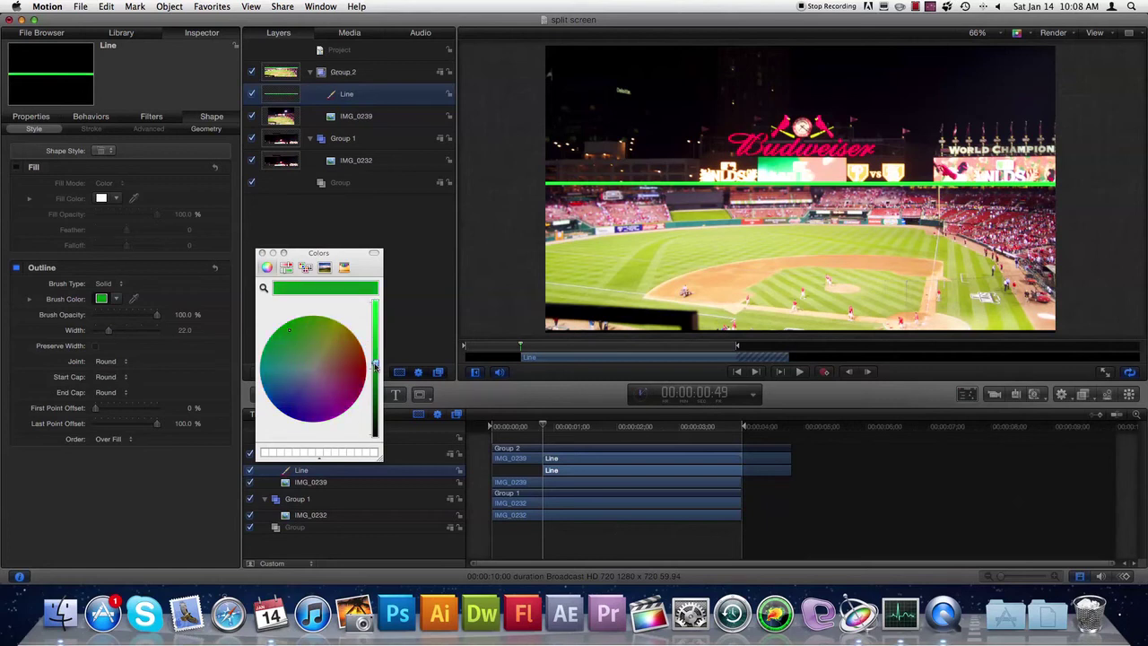
click(262, 254)
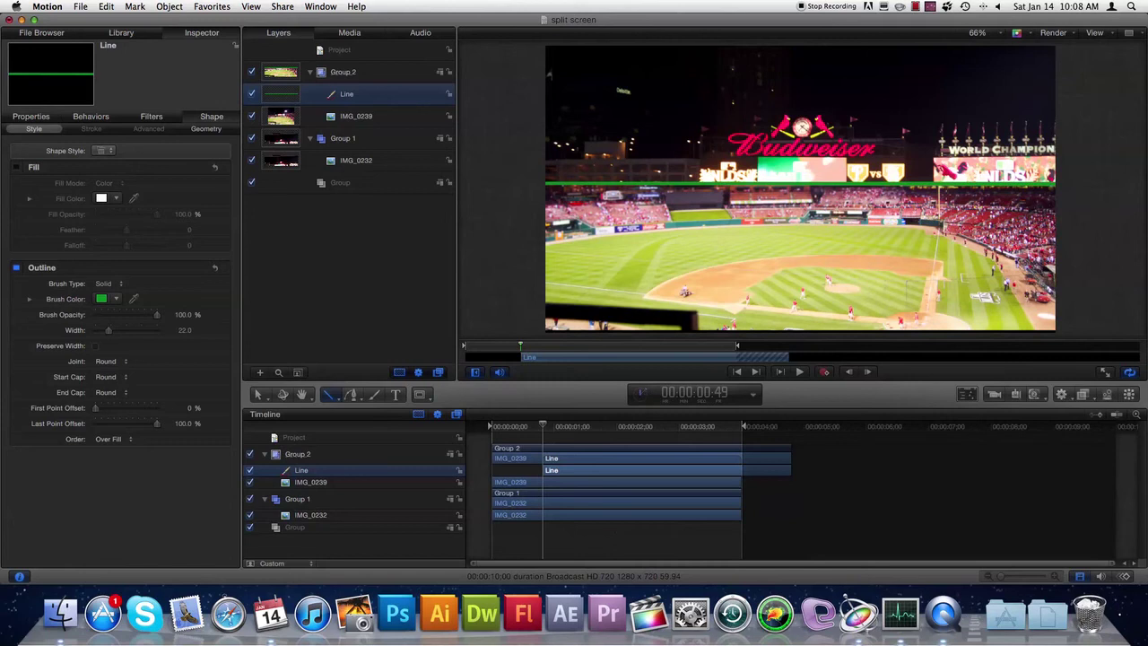
key(super+minus)
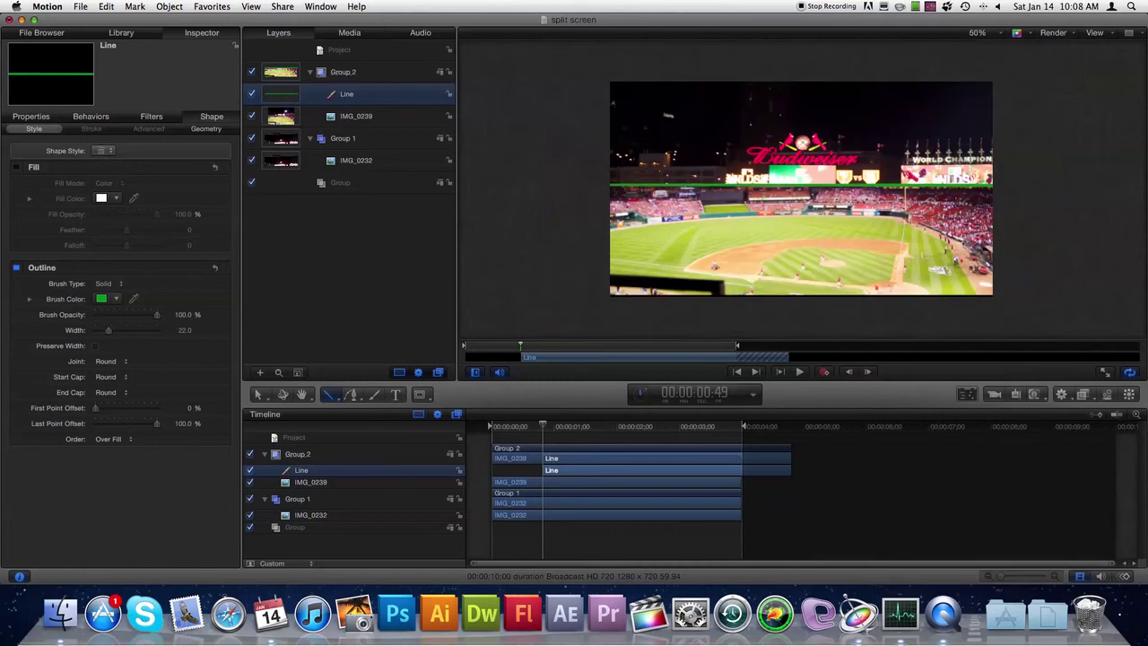
Move the Line clip's start to frame 0 and turn on keyframe recording.
click(260, 396)
drag(602, 473, 549, 472)
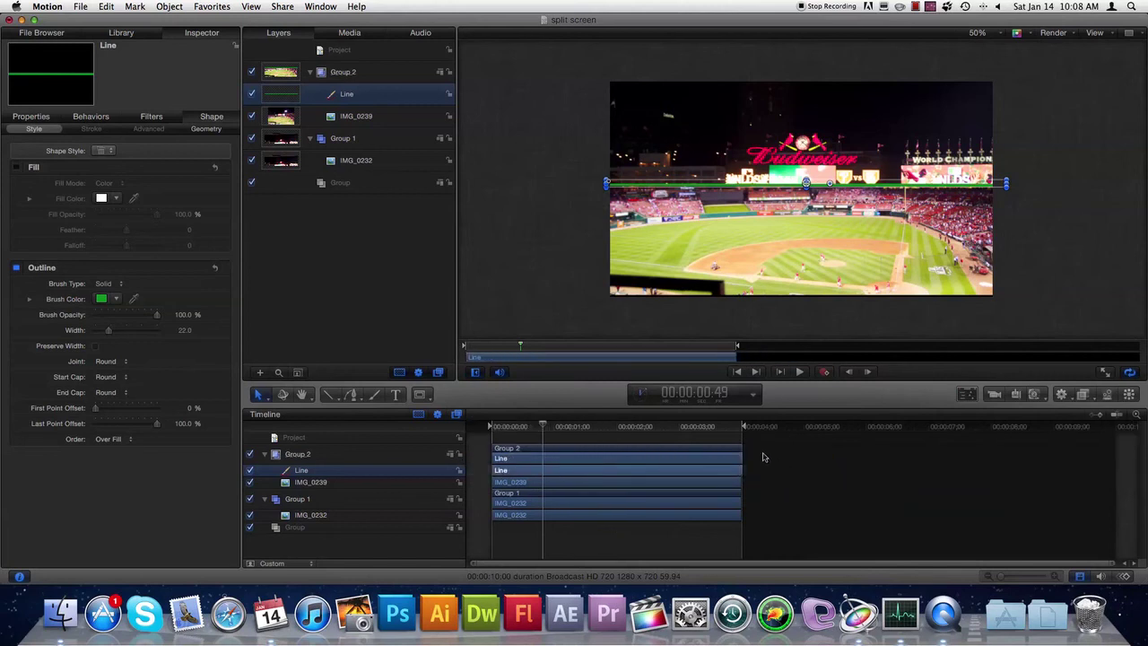
click(538, 484)
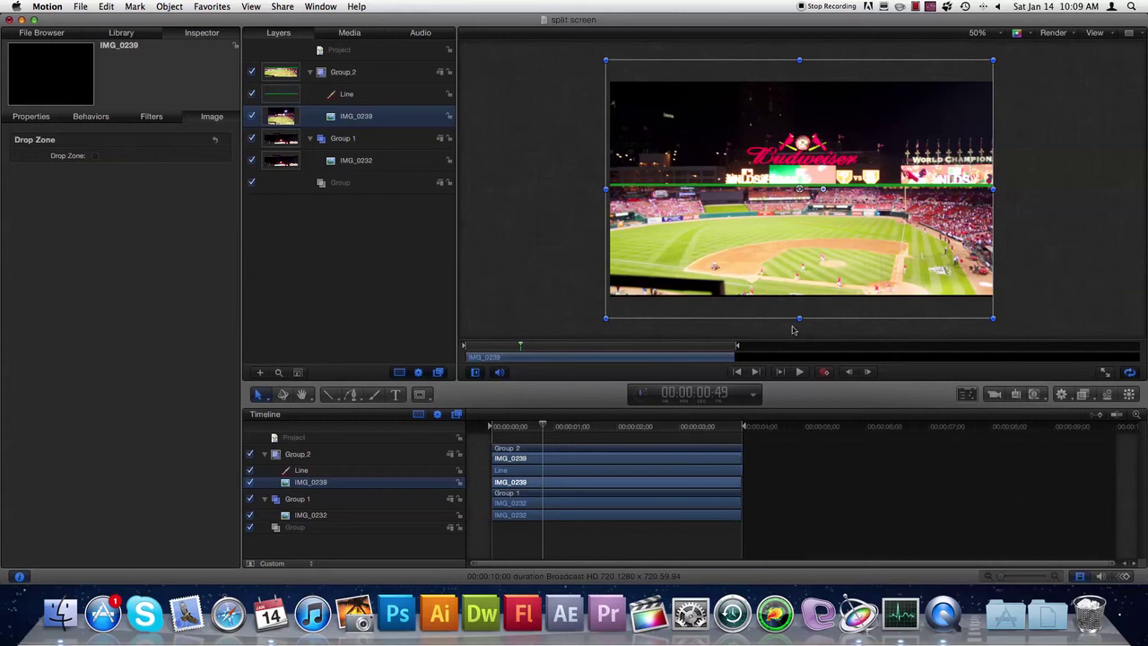
click(824, 373)
Place the Line in a new Group 3 above Group 2.
drag(286, 485, 303, 448)
click(296, 470)
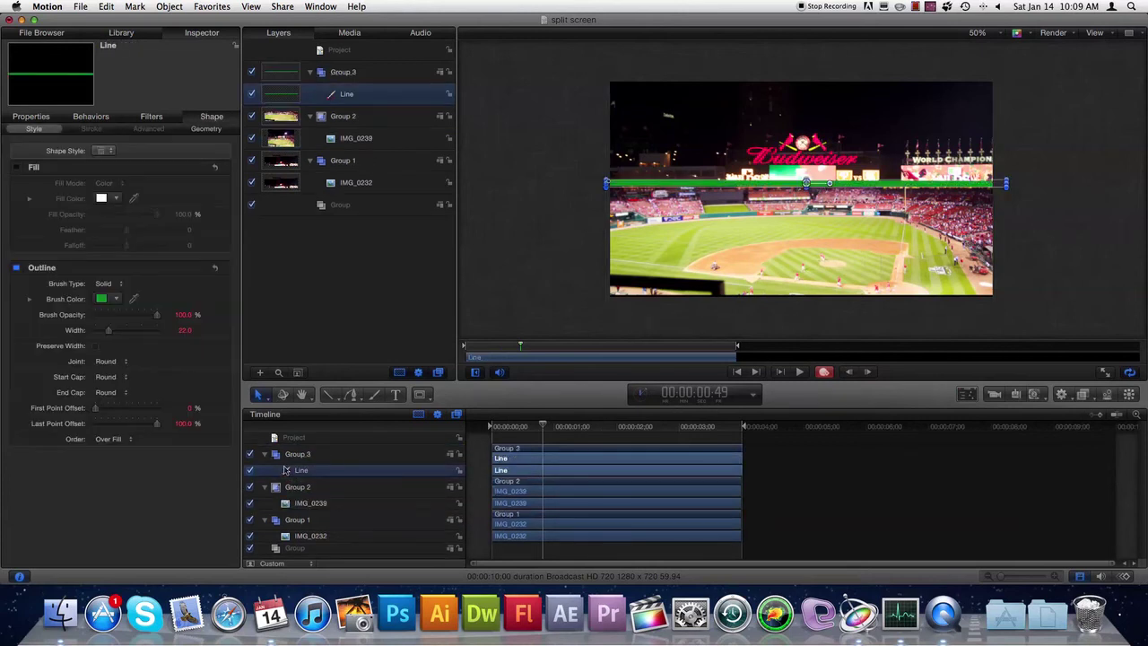
click(606, 500)
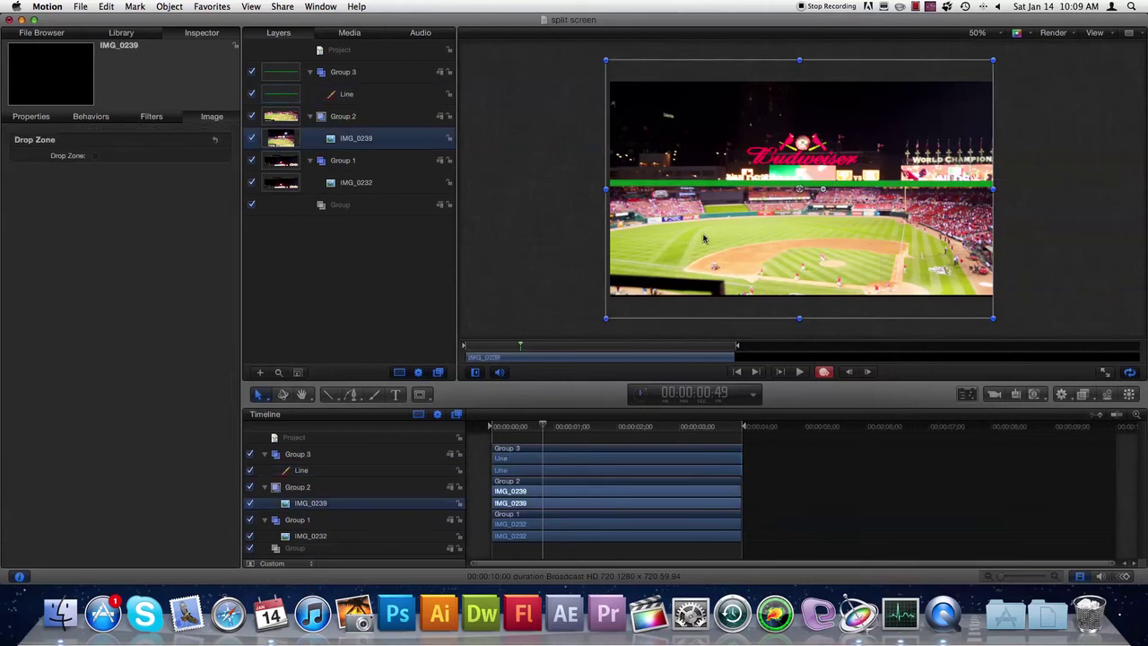
At 00:00:00:49, drag IMG_0239 off right, IMG_0232 off left, and the green Line off right.
drag(704, 238, 1009, 234)
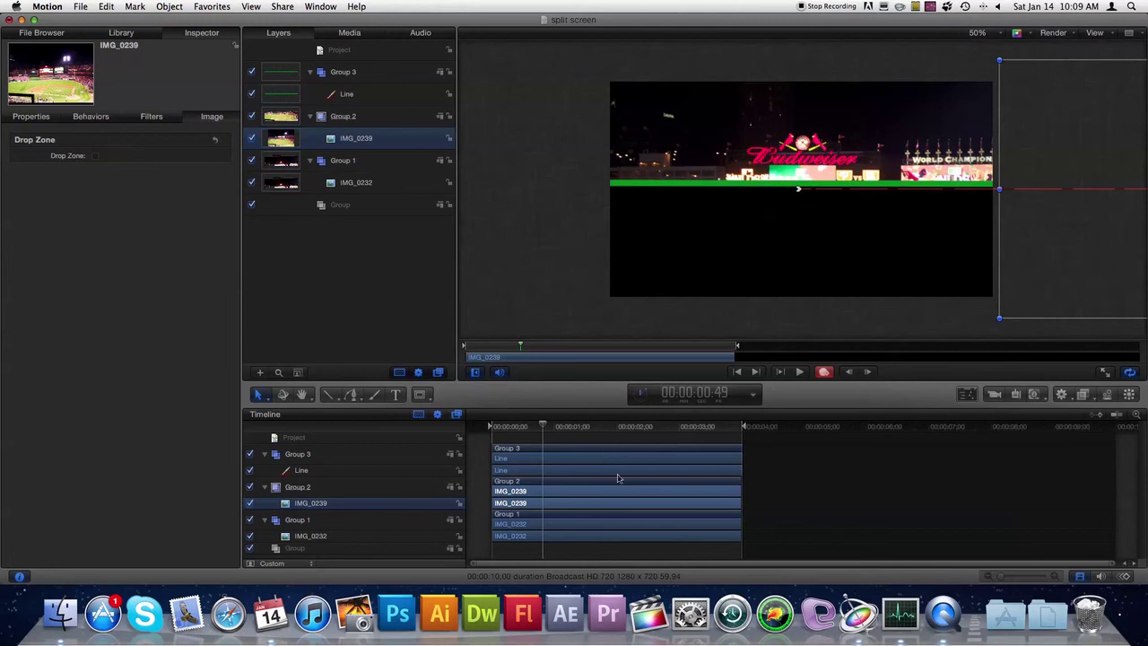
click(613, 529)
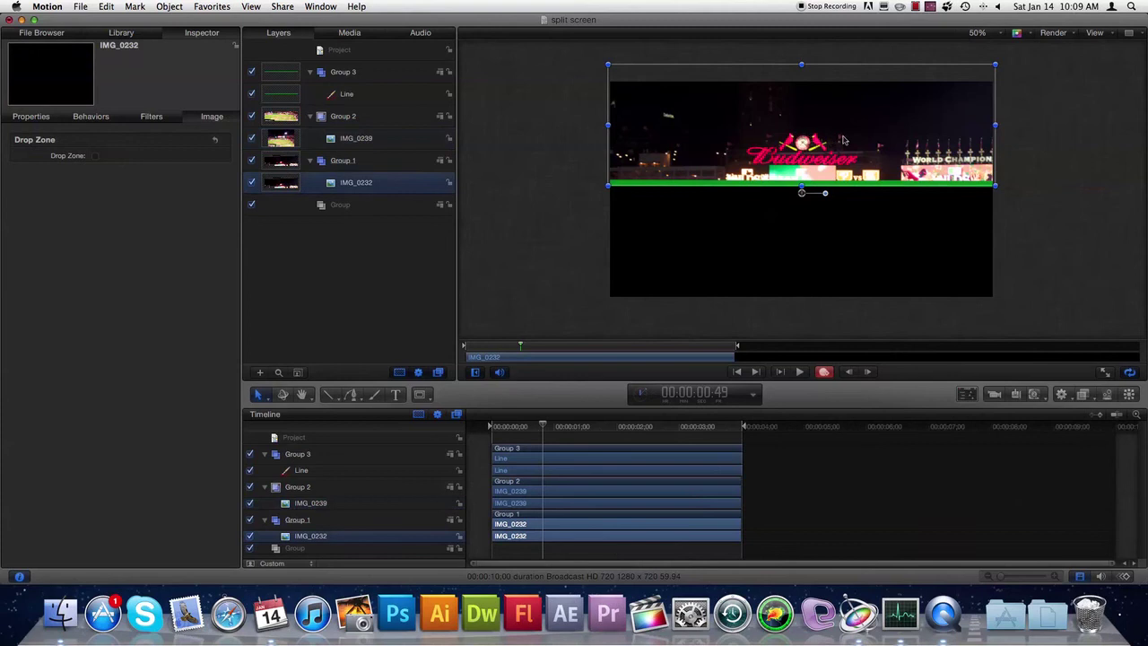
drag(826, 139, 450, 138)
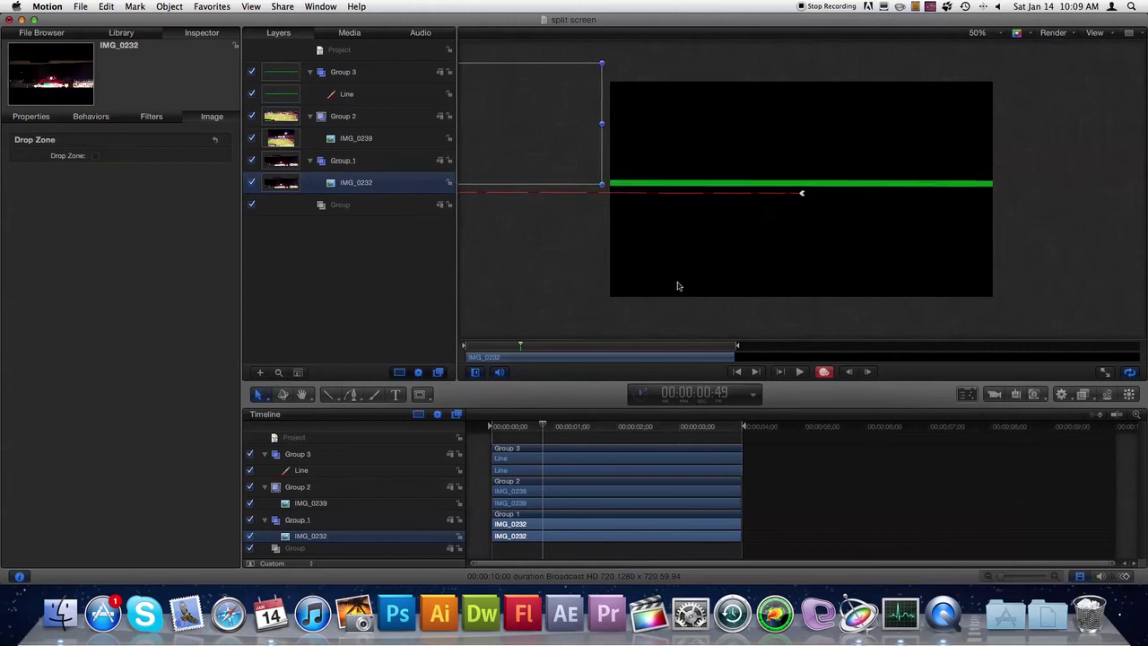
click(326, 472)
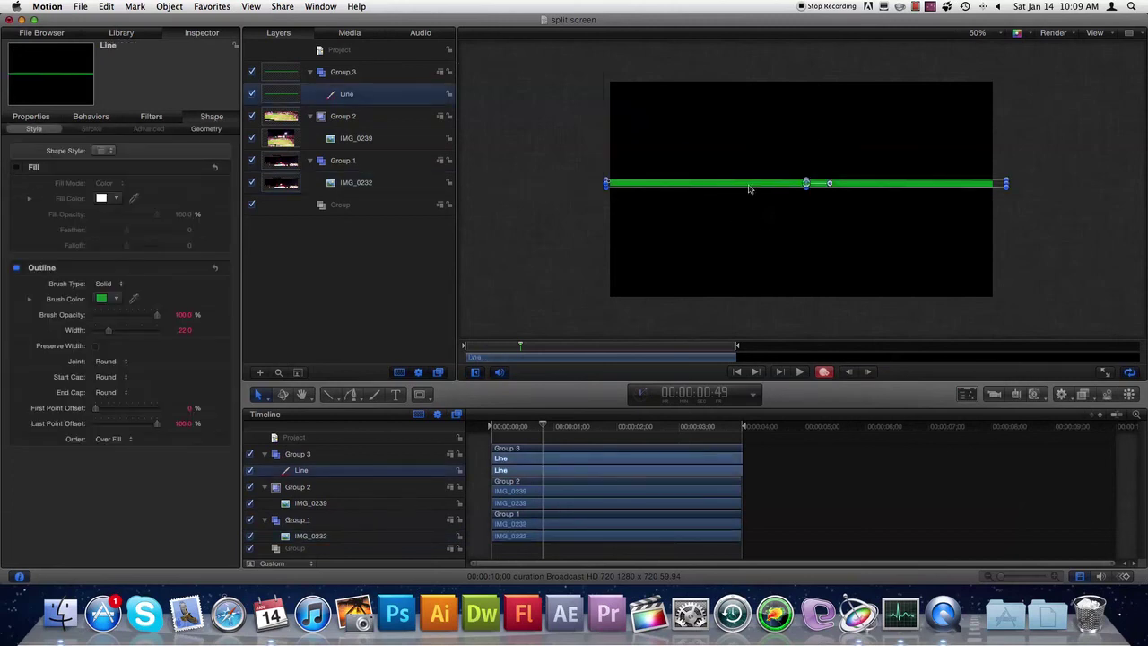
drag(661, 185, 1047, 183)
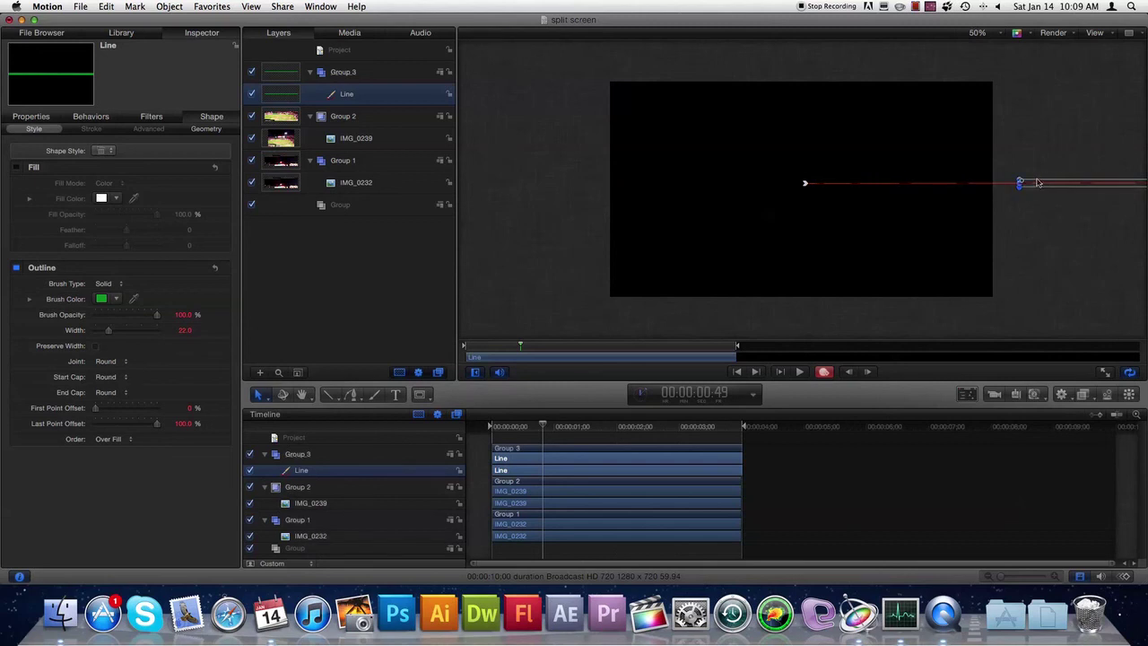
Import the purple aurora image remix-1440x900 into the project.
key(super+i)
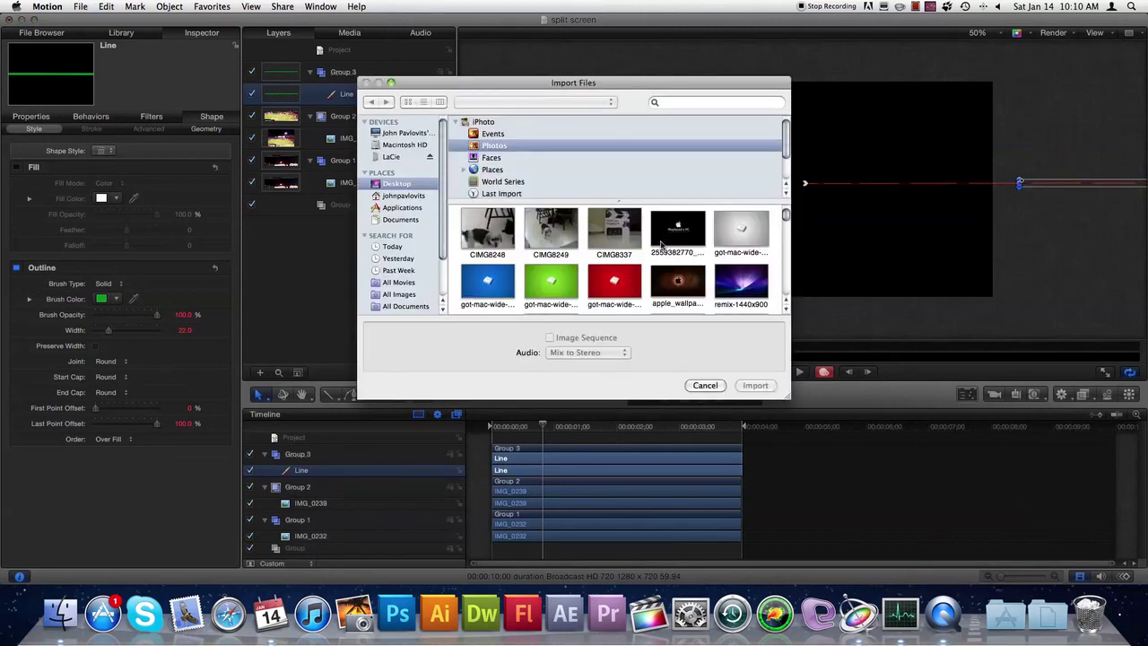
scroll(655, 244, down, 5)
scroll(681, 238, up, 4)
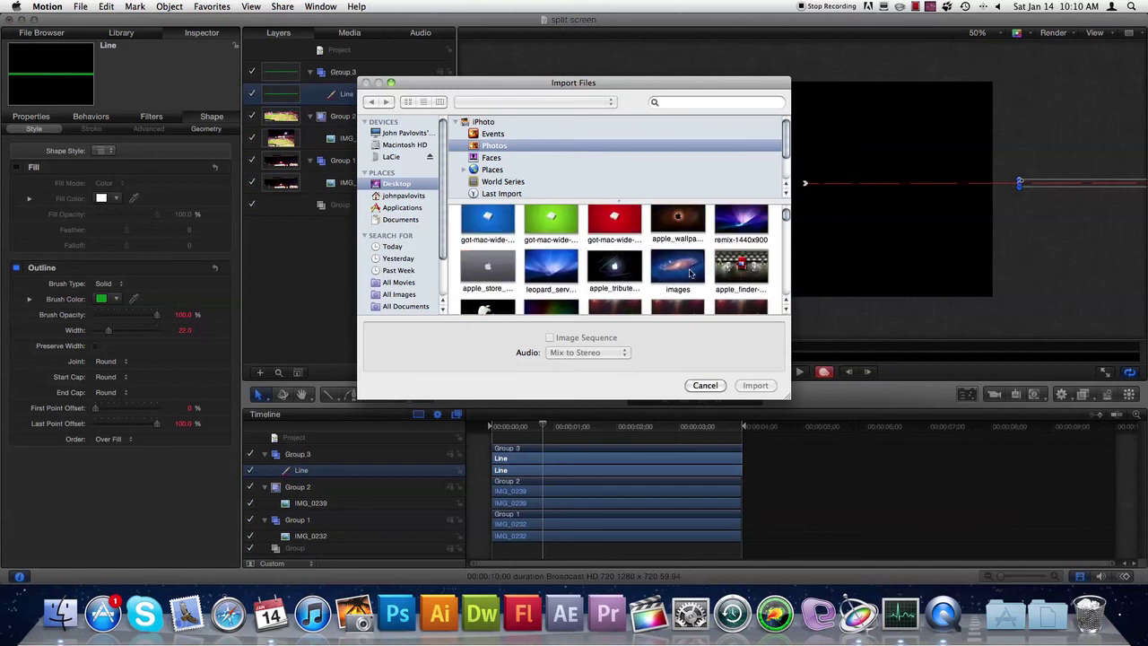
click(764, 387)
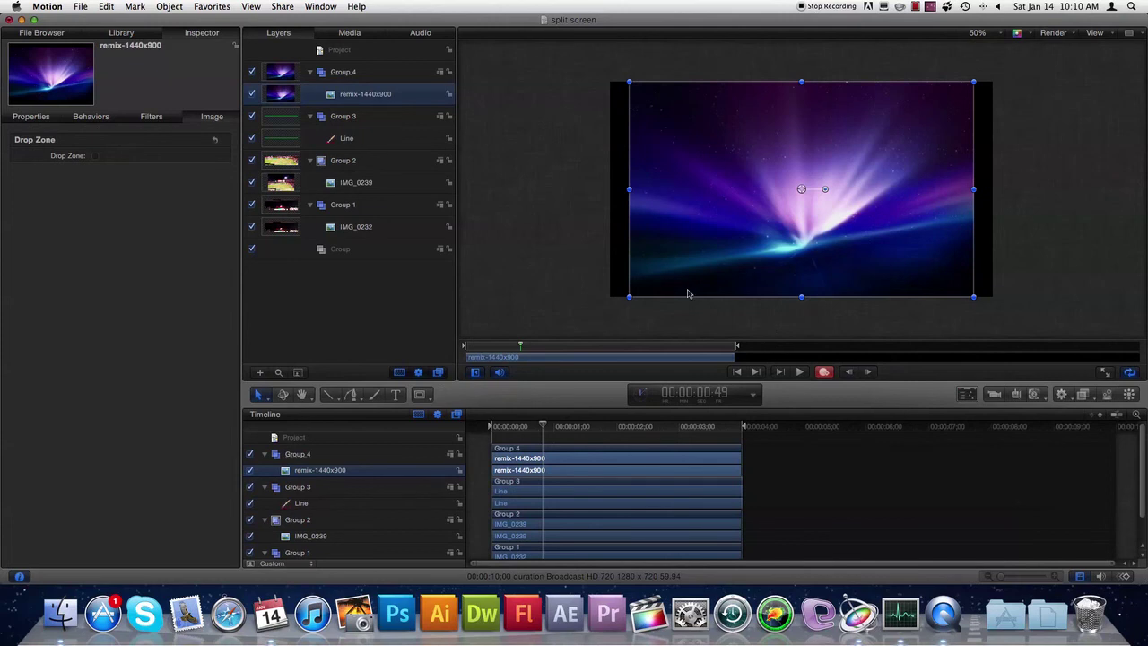
Scale the aurora image to about 79% to cover the canvas, and move its layer beneath the stadium layers.
drag(629, 297, 603, 319)
key(super+z)
drag(629, 297, 588, 318)
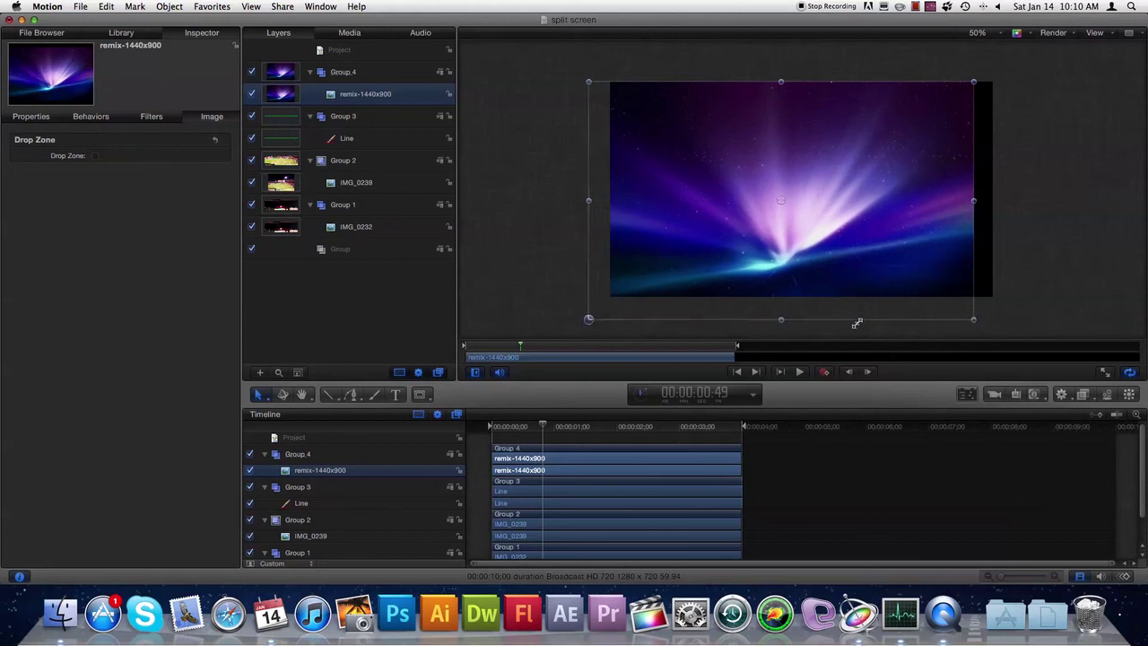
drag(859, 260, 880, 250)
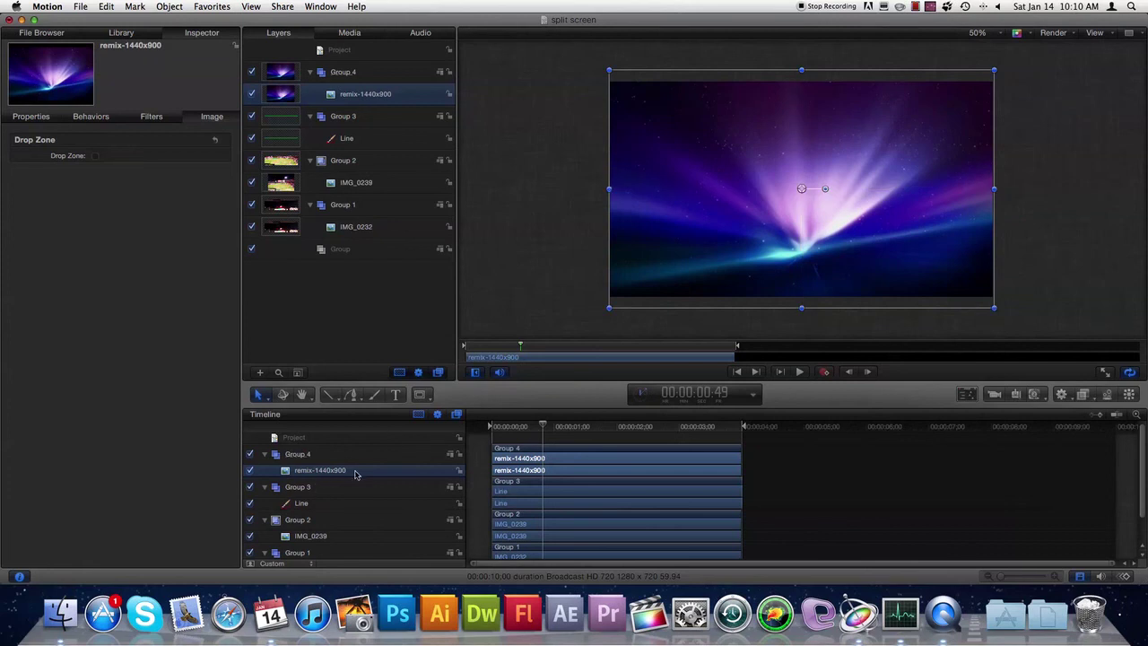
drag(355, 473, 355, 561)
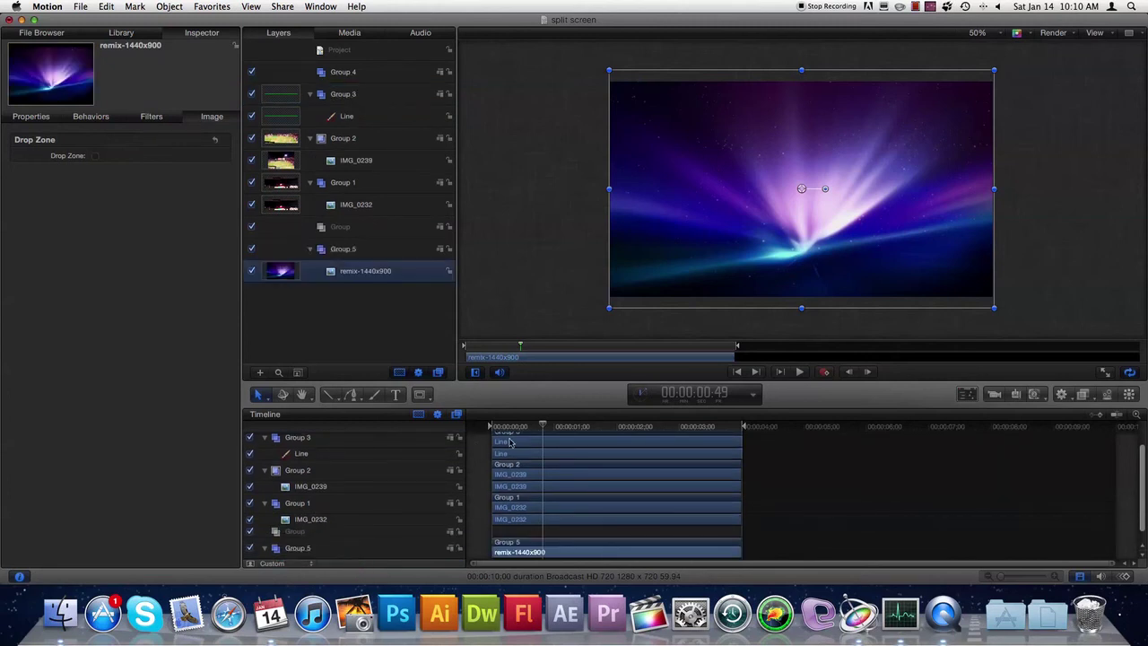
drag(518, 430, 468, 430)
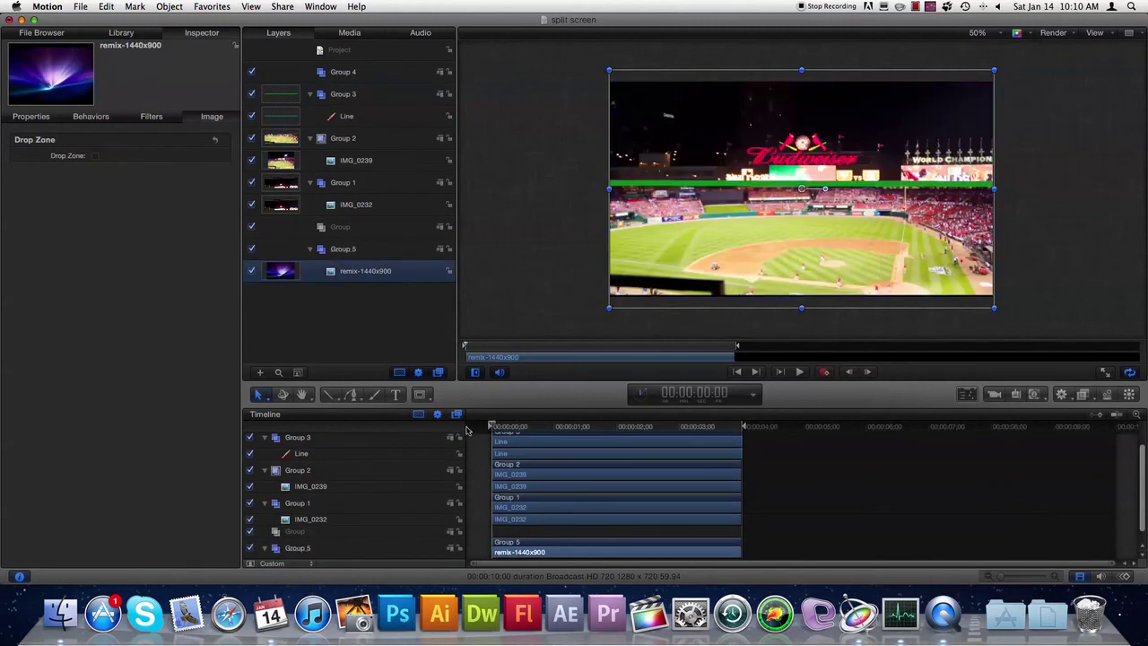
click(514, 259)
key(space)
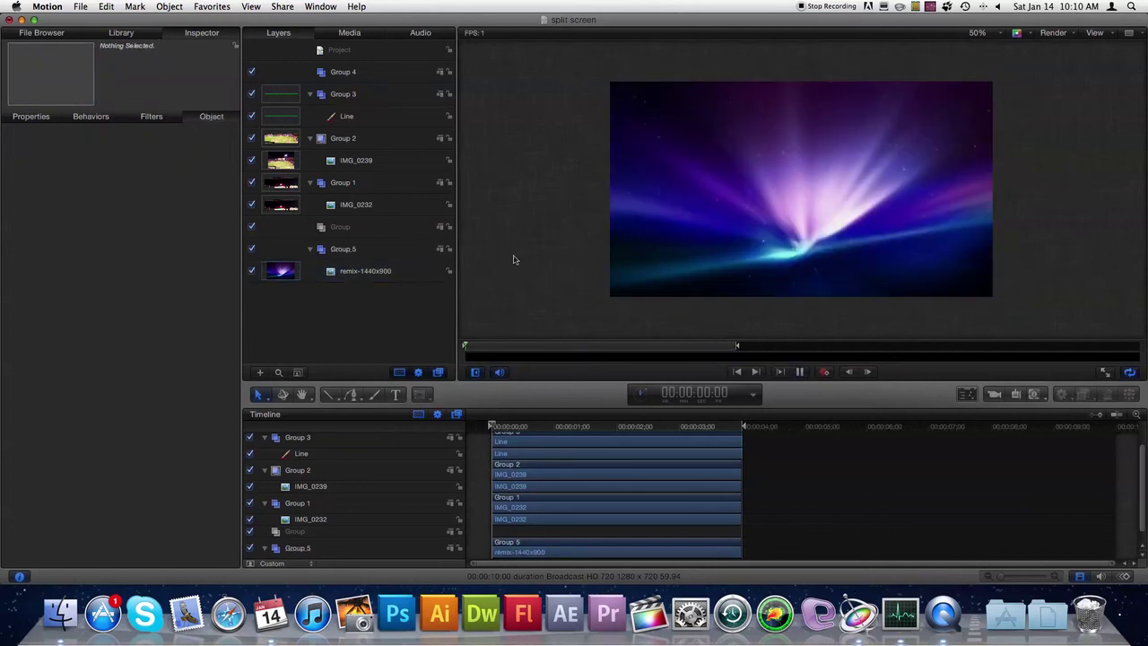
key(space)
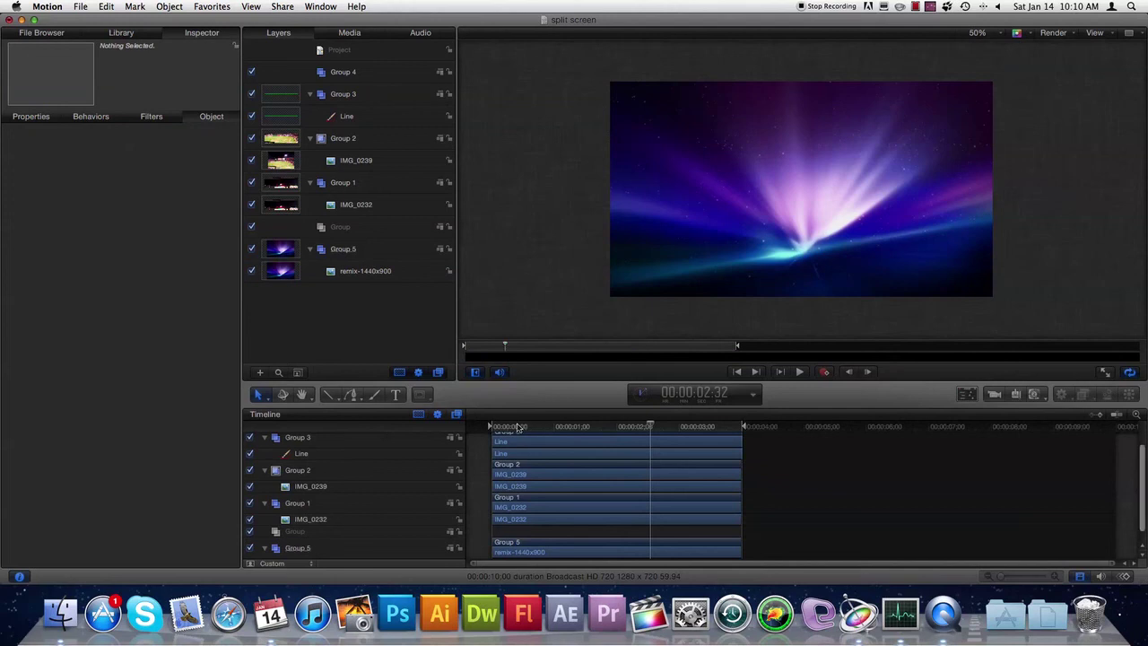
drag(494, 426, 487, 426)
key(space)
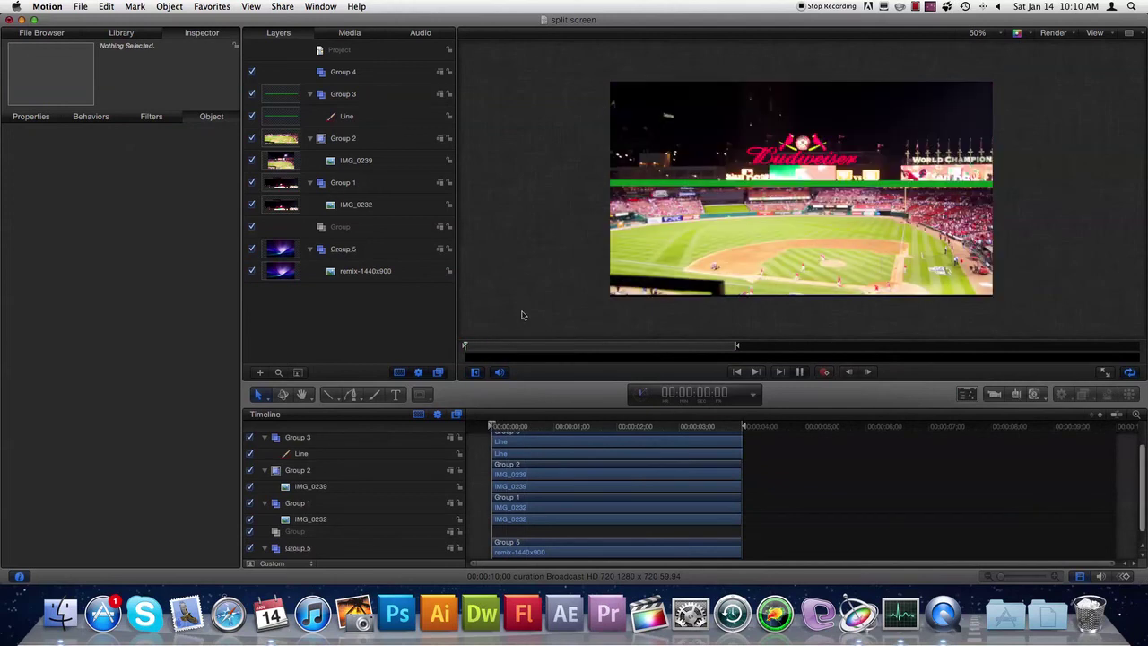
key(space)
click(491, 427)
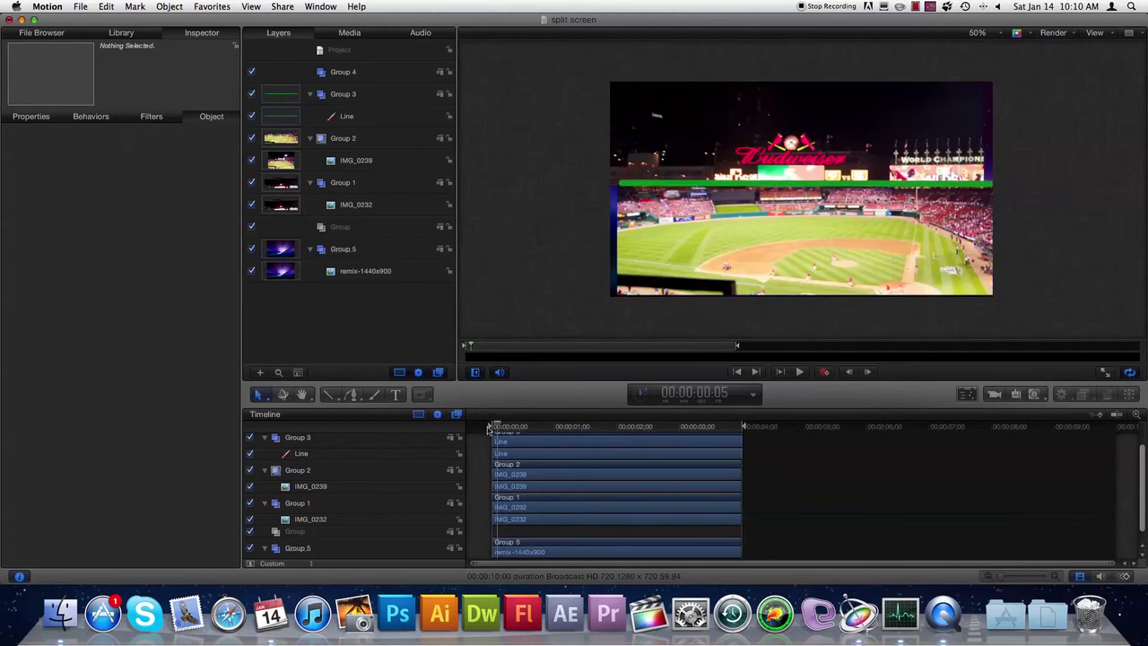
key(space)
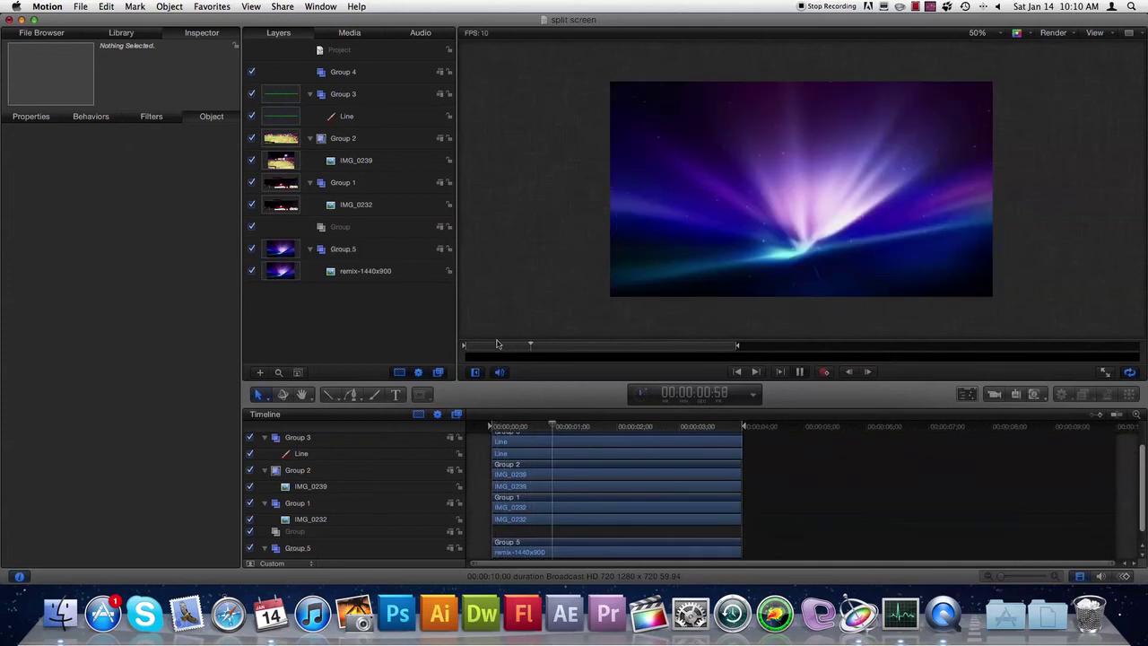
key(space)
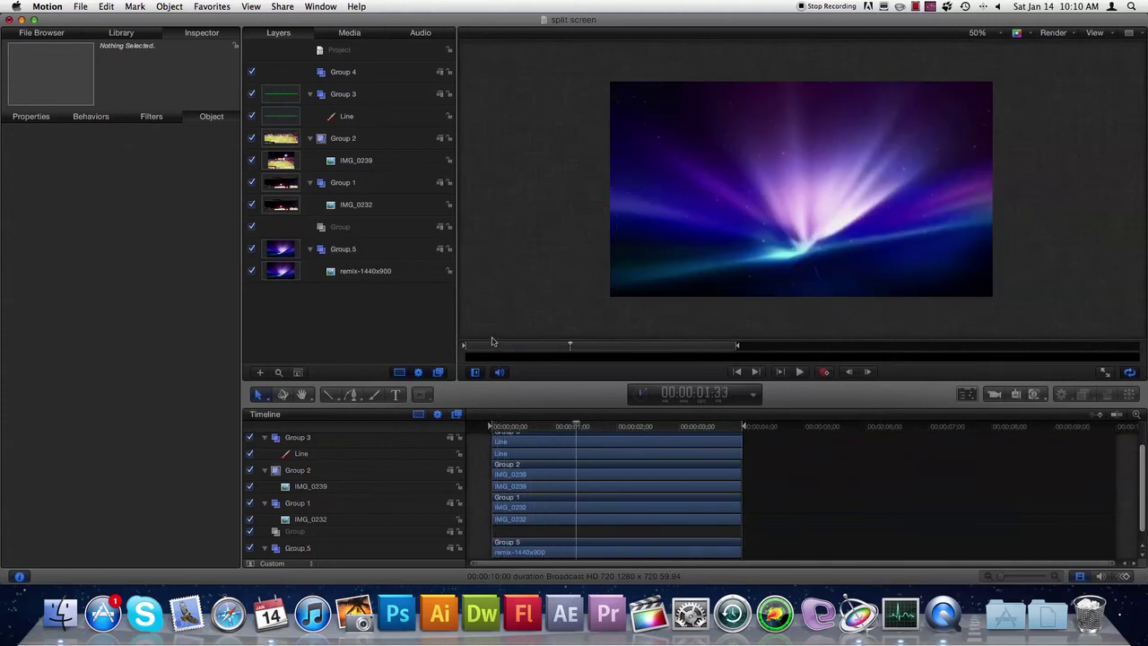
Close the split screen project without saving and quit Motion.
click(7, 19)
click(505, 89)
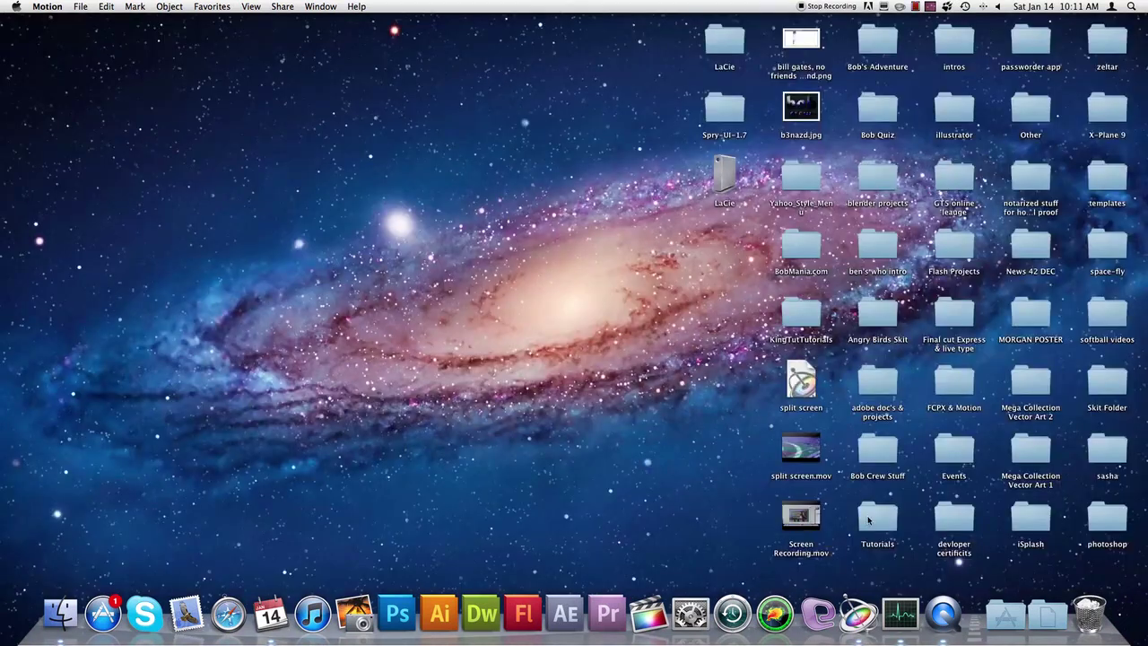
right_click(861, 614)
click(865, 565)
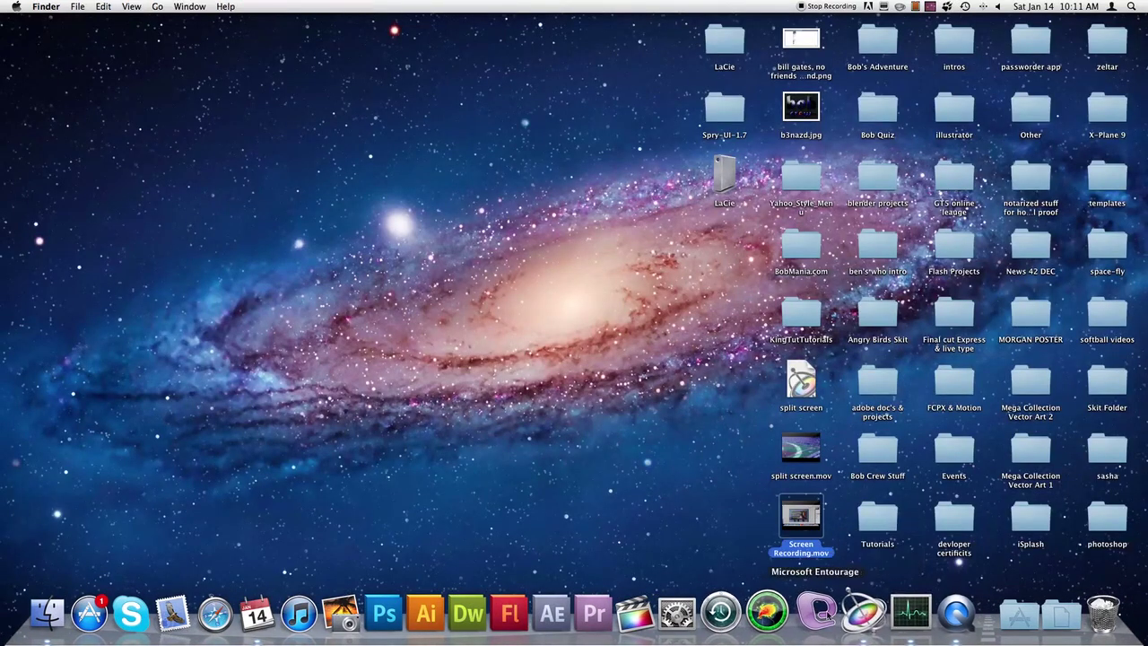
Relaunch Motion and choose Final Cut Effect as the new project type.
click(862, 617)
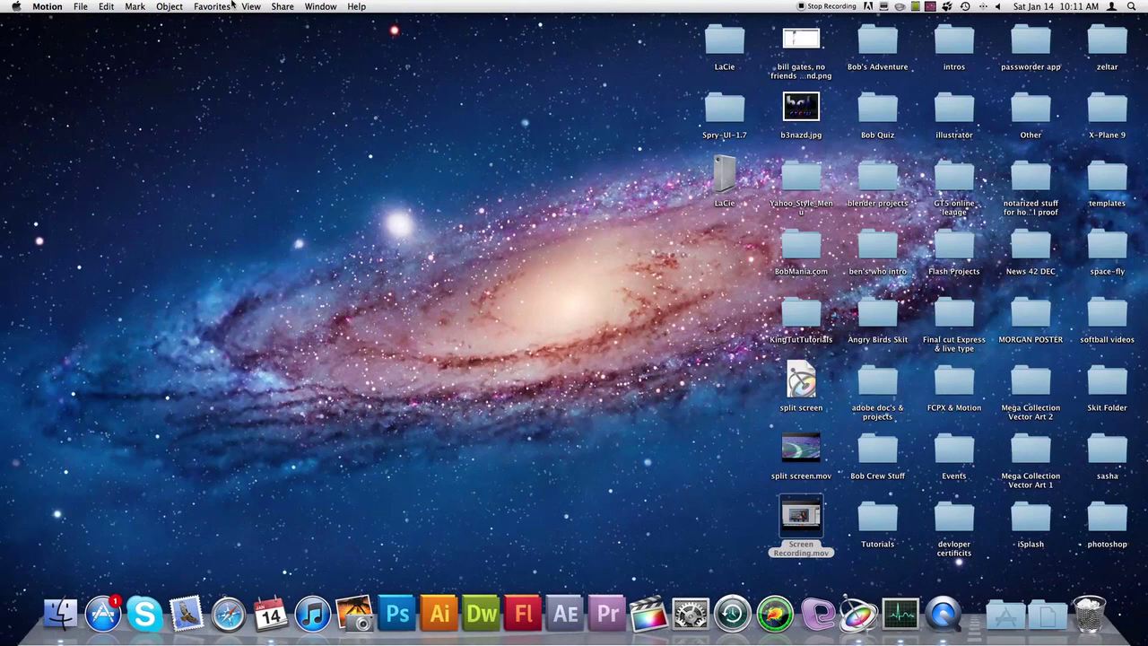
key(super+n)
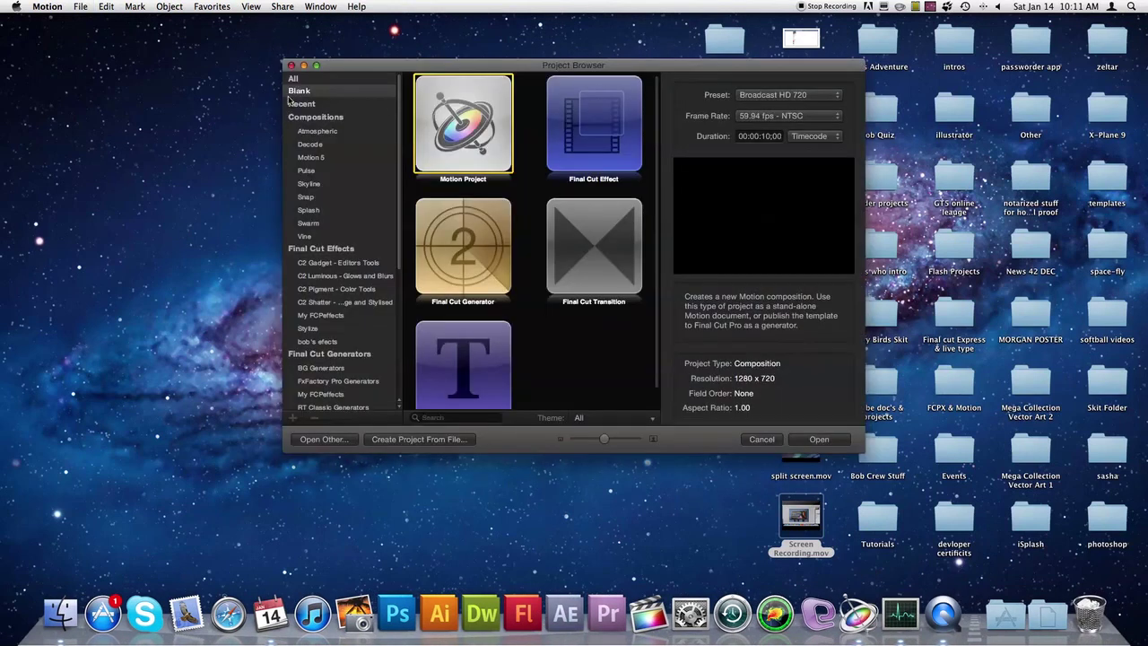
click(599, 151)
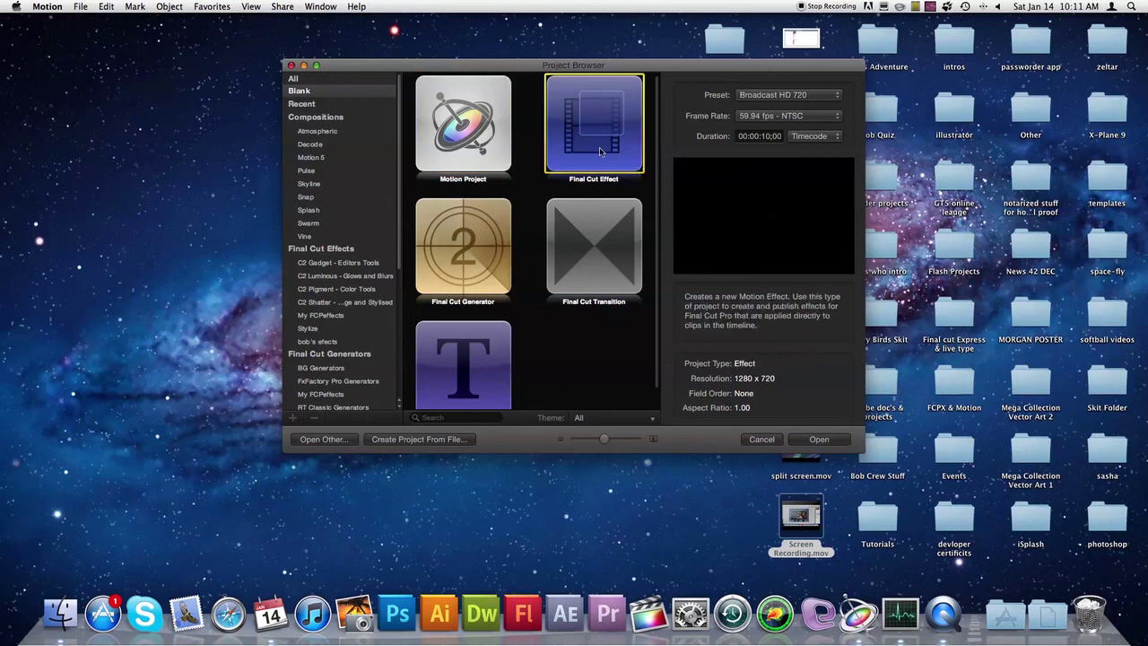